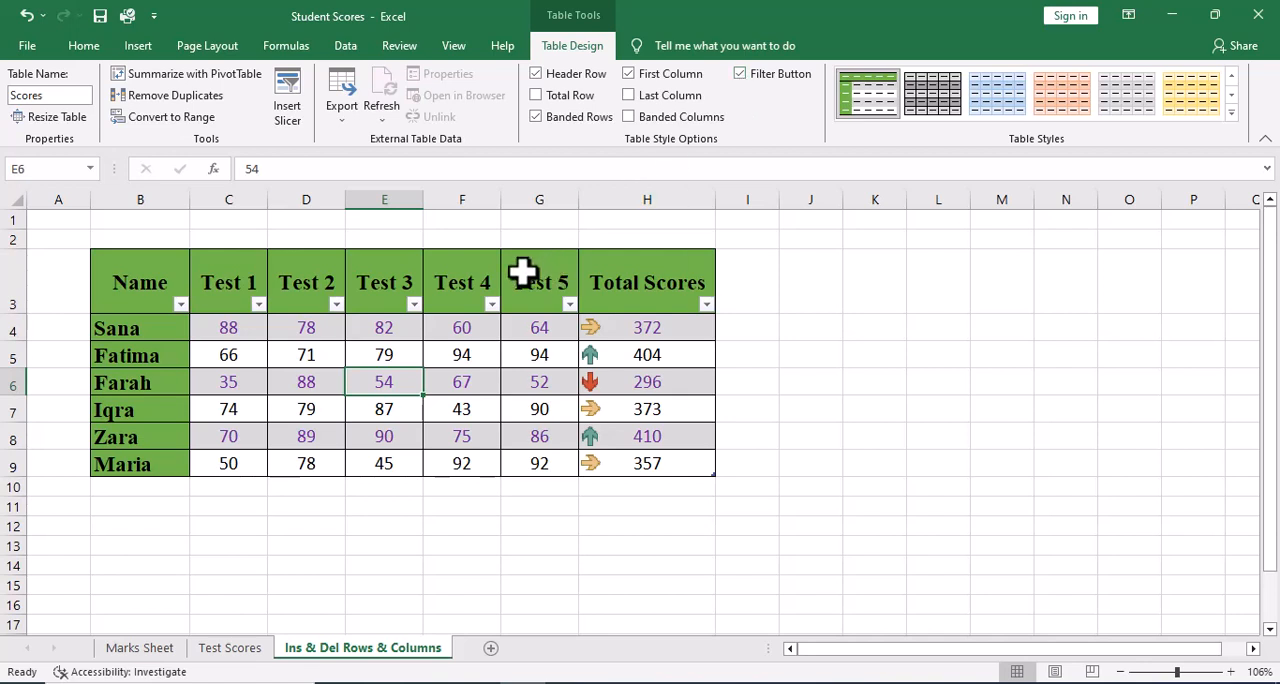
Sort the table by Total Scores from smallest to largest, and re-sort it from largest to smallest.
click(491, 304)
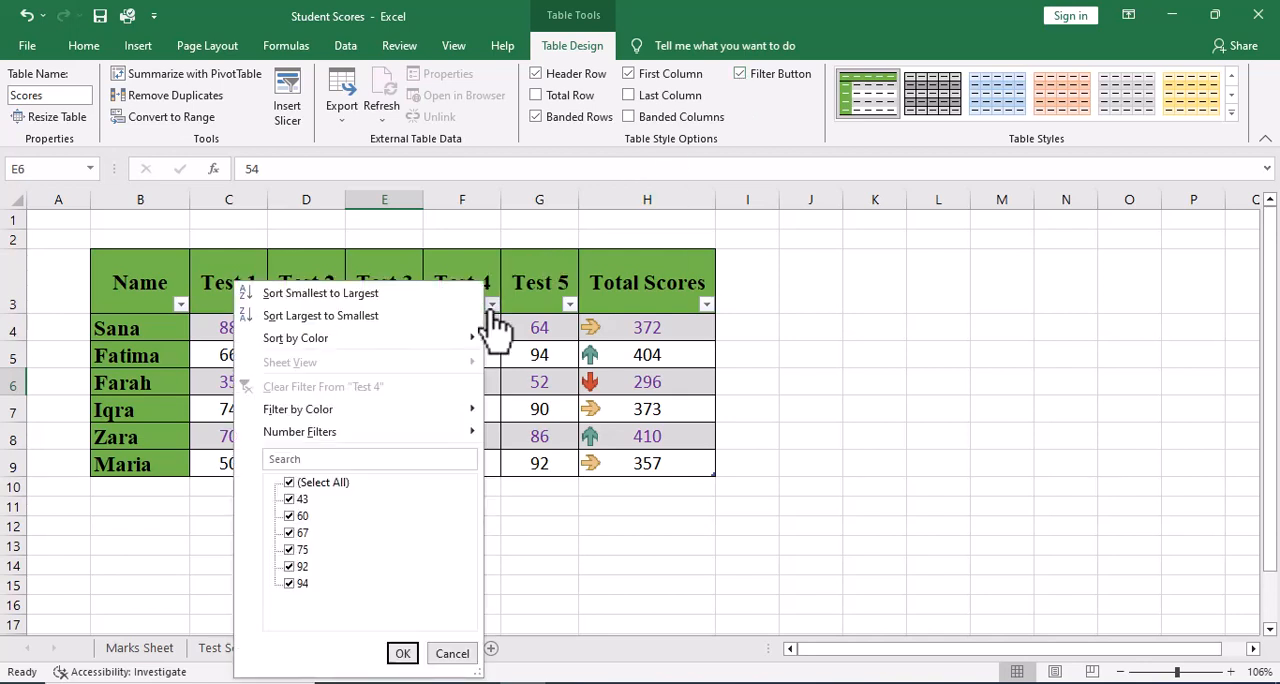
click(494, 312)
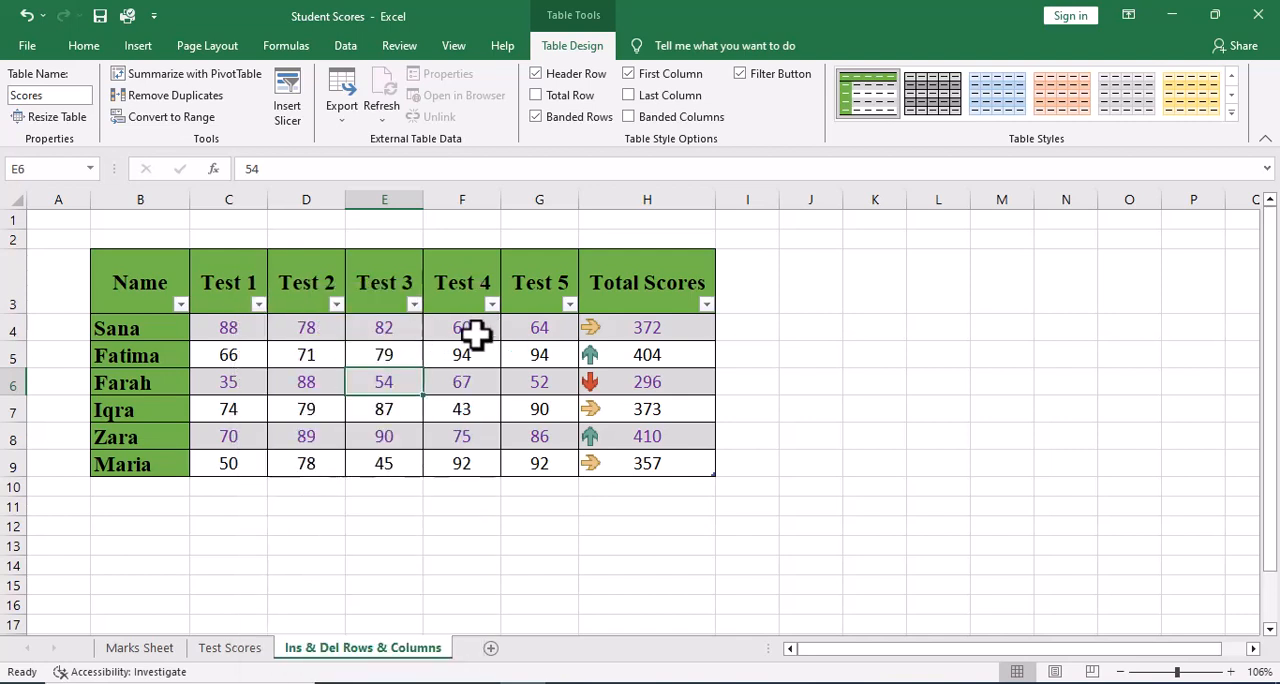
click(708, 306)
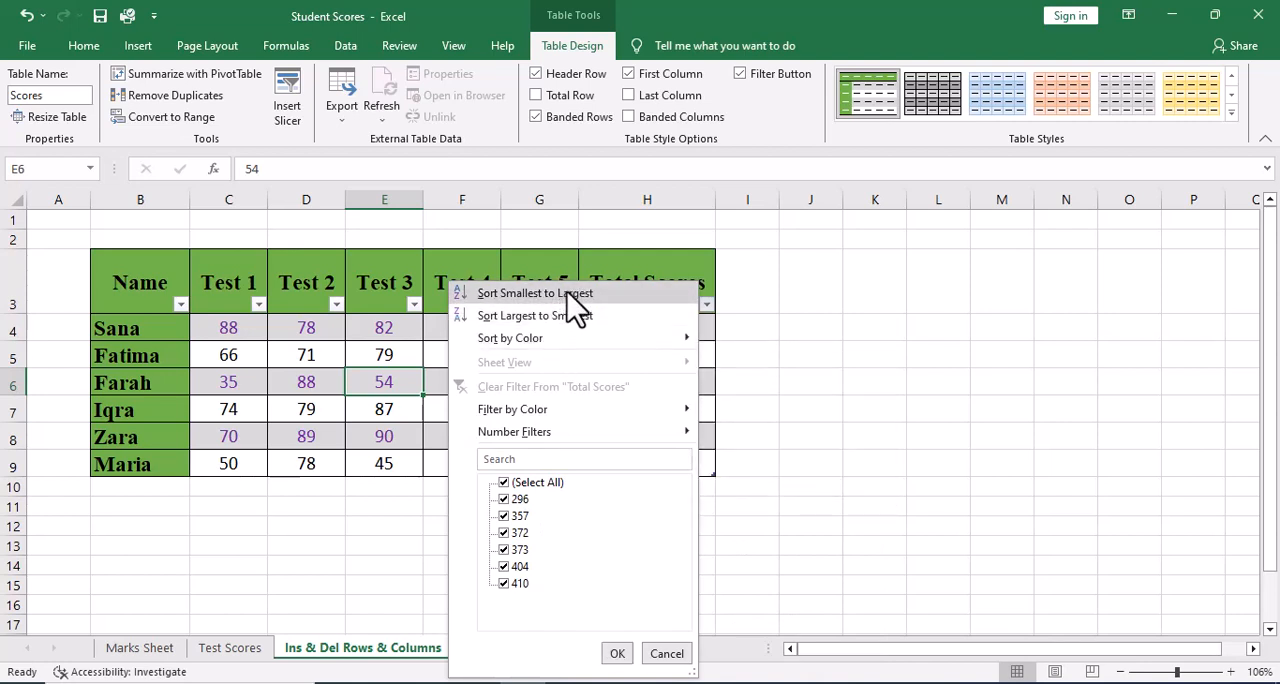
click(501, 297)
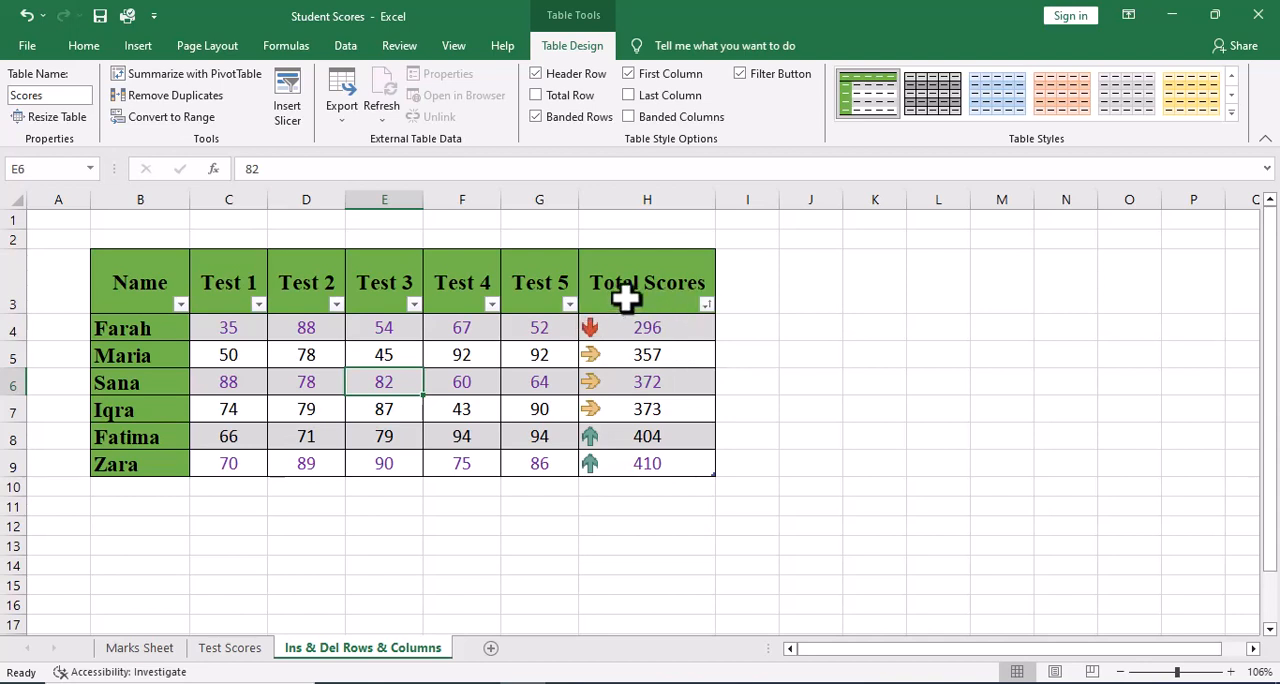
click(707, 304)
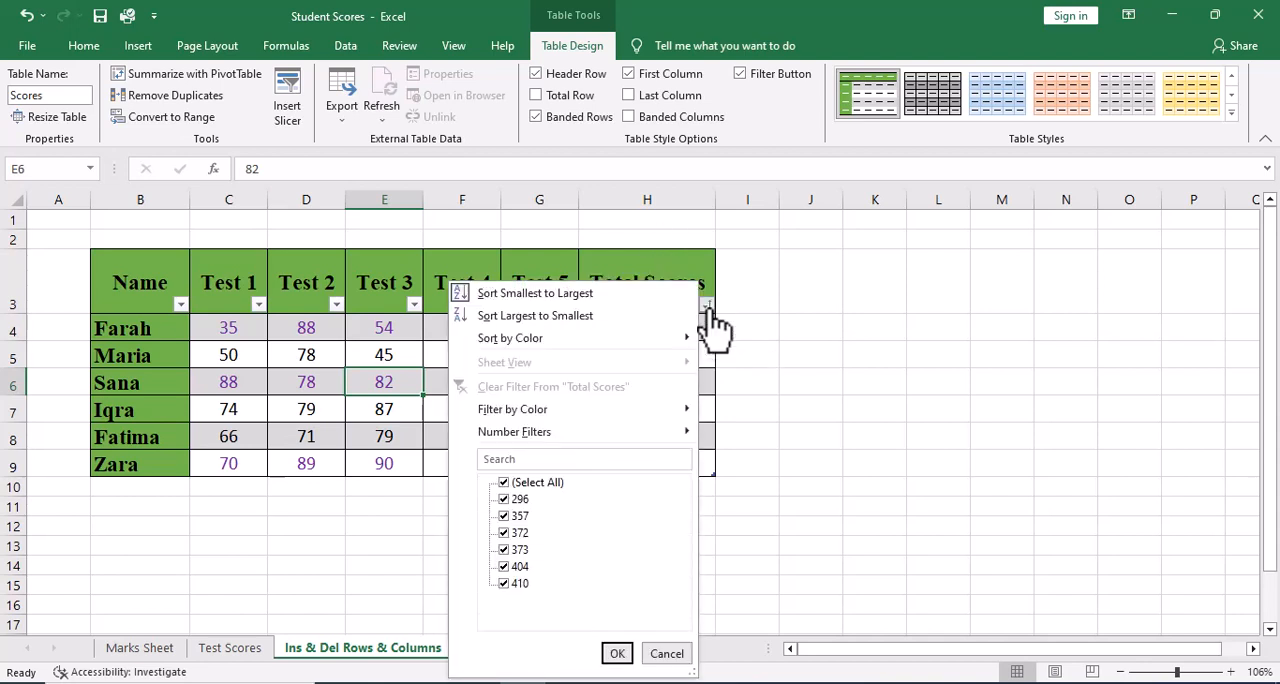
click(558, 316)
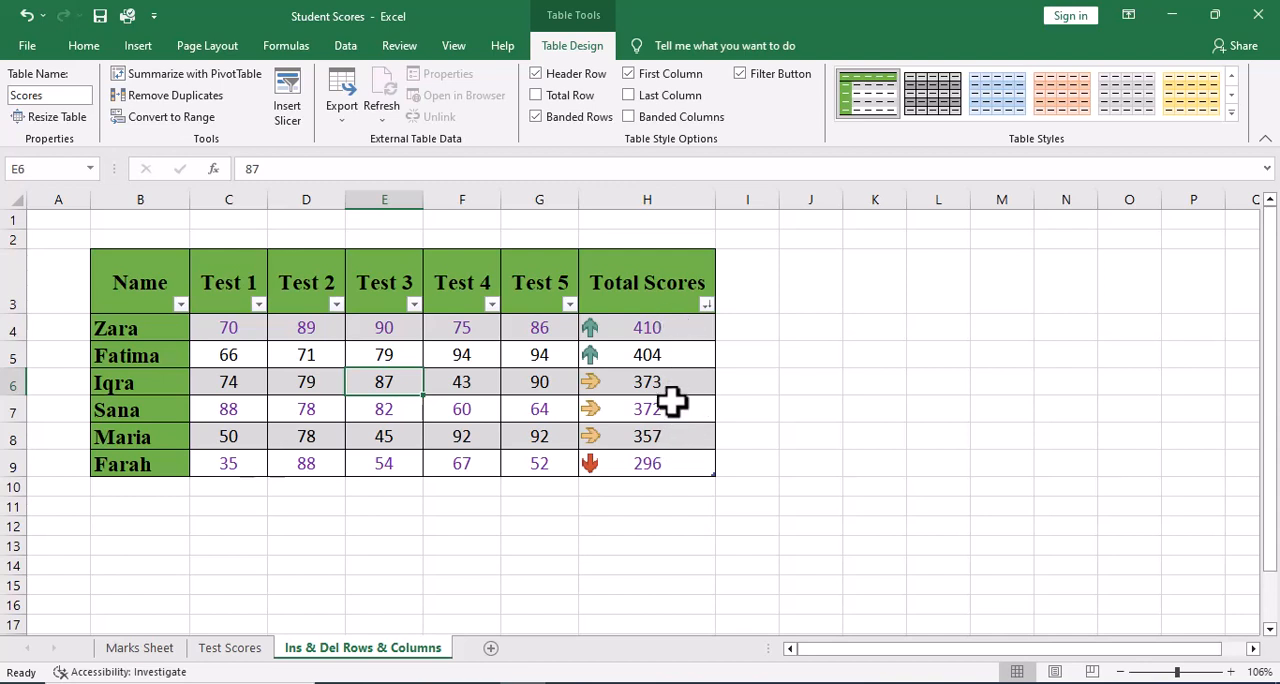
Examine the Sort On choices in the custom sort settings for Total Scores, and leave the settings without applying anything.
click(707, 304)
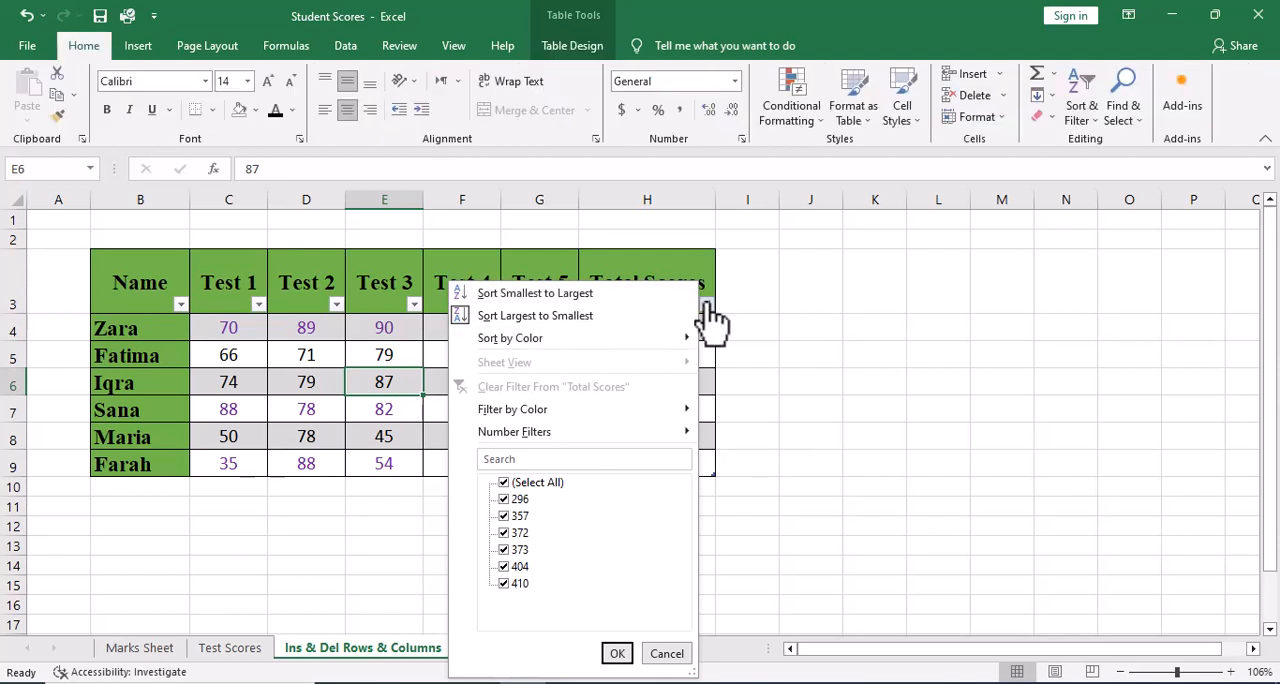
mouse_move(675, 338)
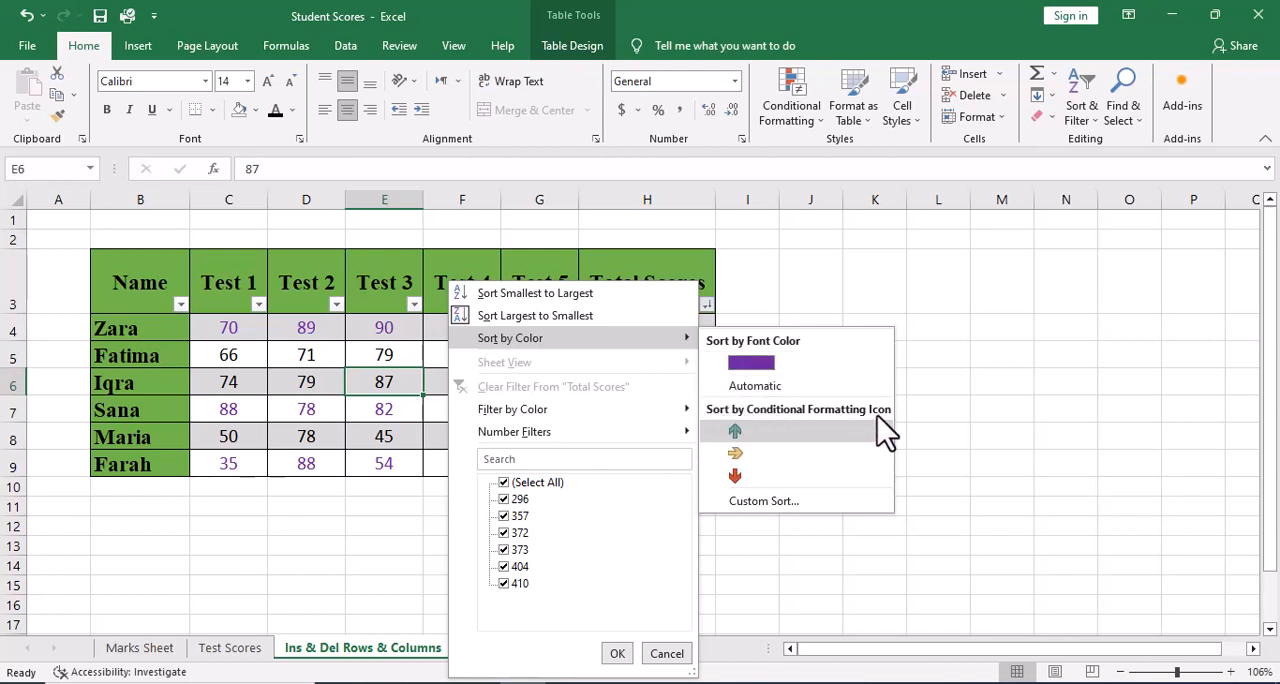
click(764, 501)
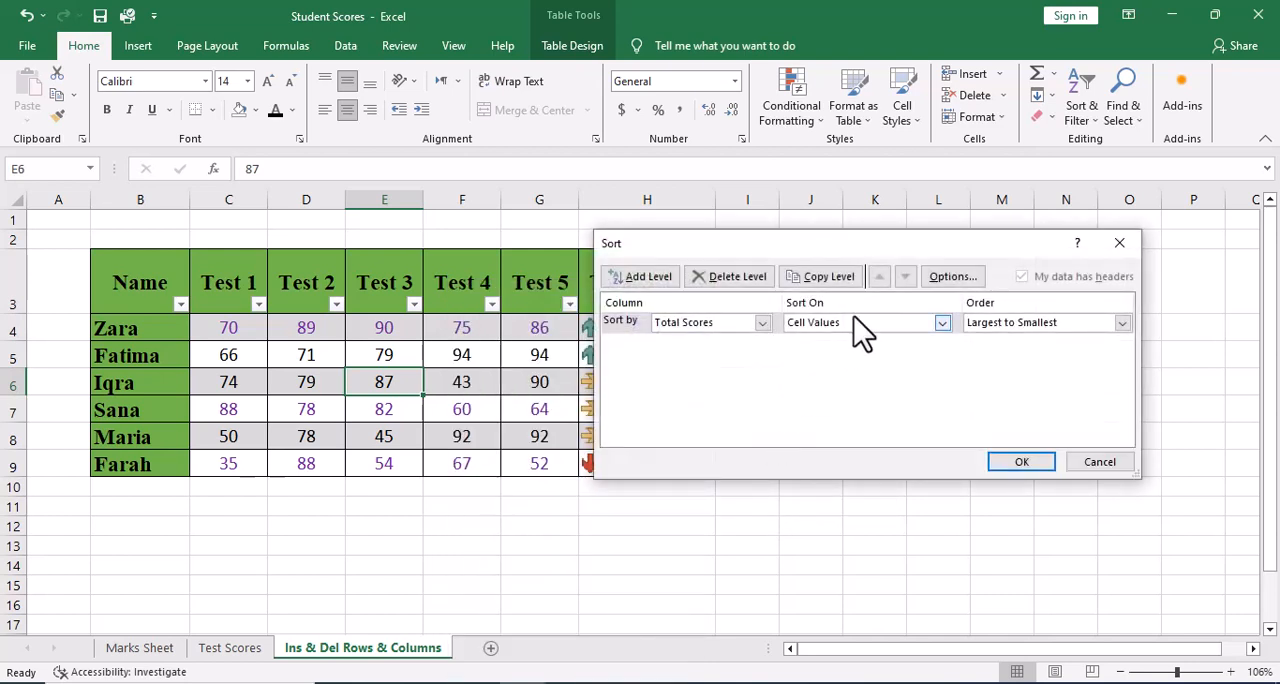
click(942, 323)
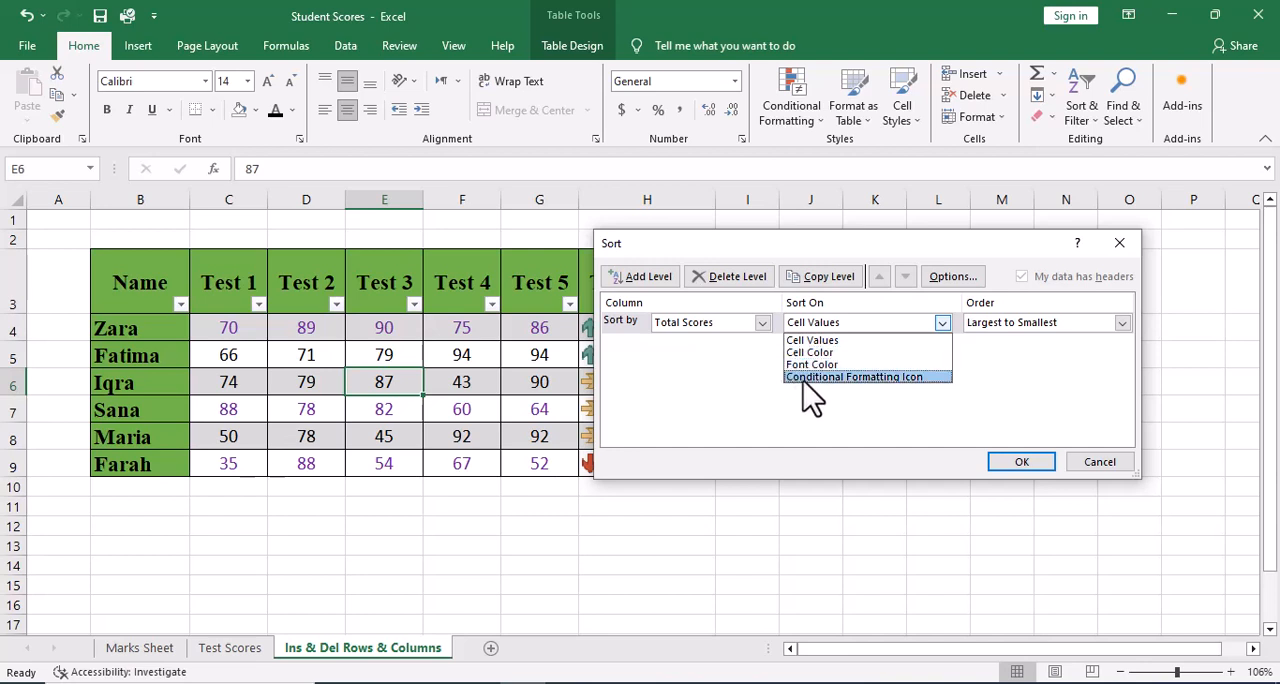
click(770, 244)
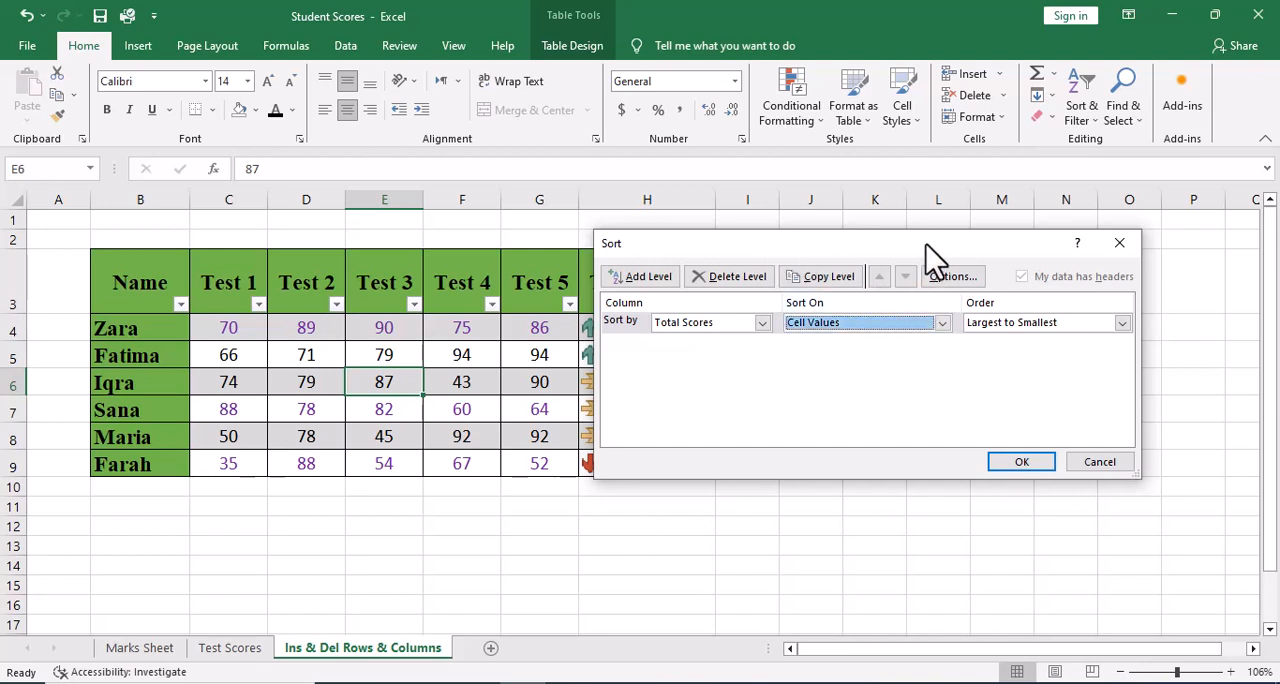
drag(925, 243, 1029, 301)
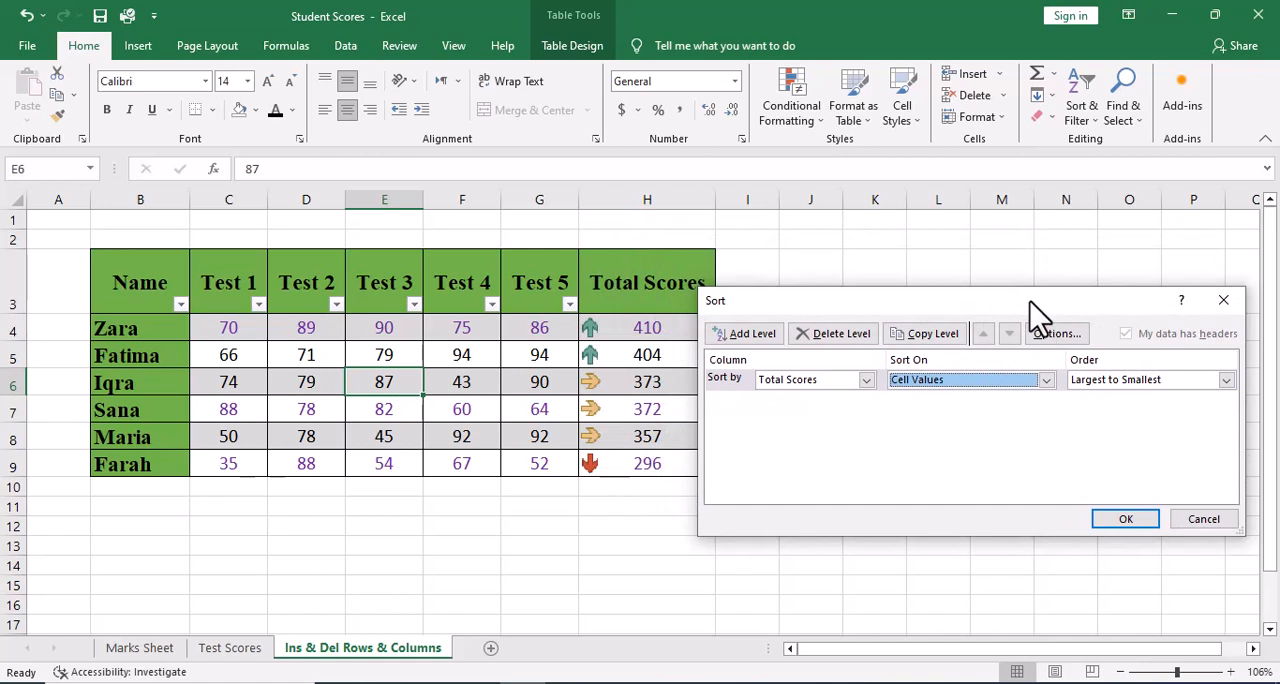
click(1216, 518)
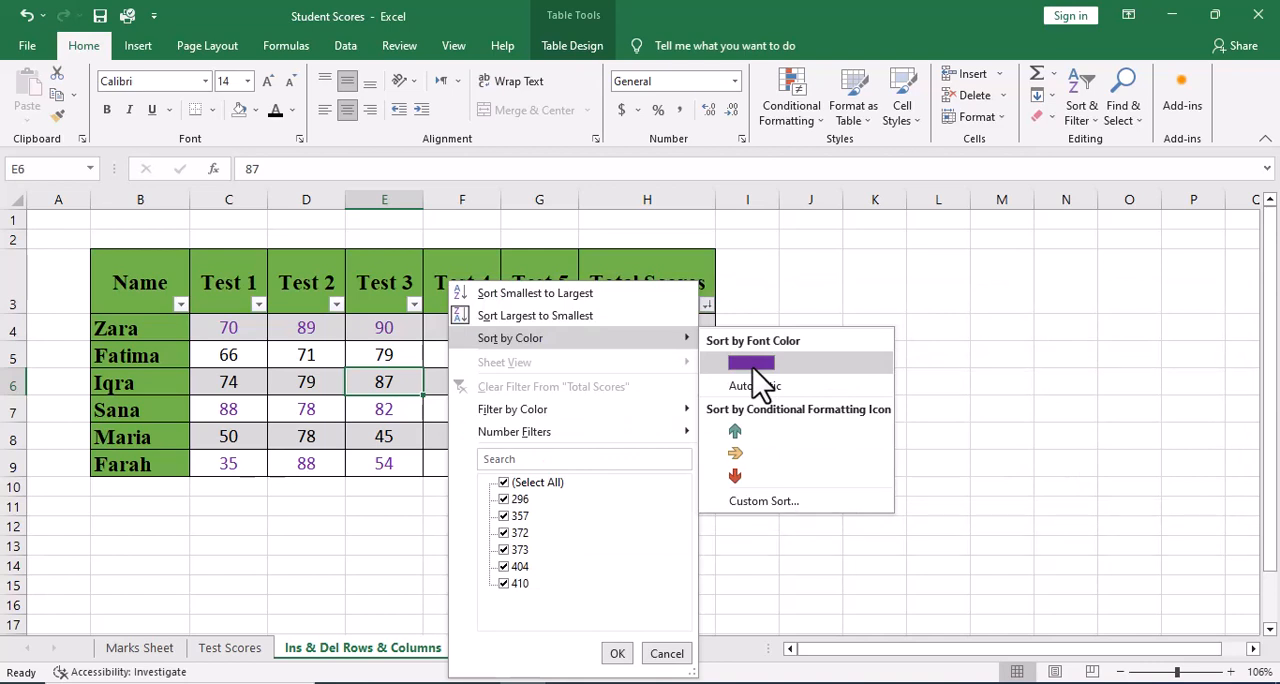
Sort the table by the purple font color in Total Scores, and re-sort it by the green up-arrow icon.
click(752, 363)
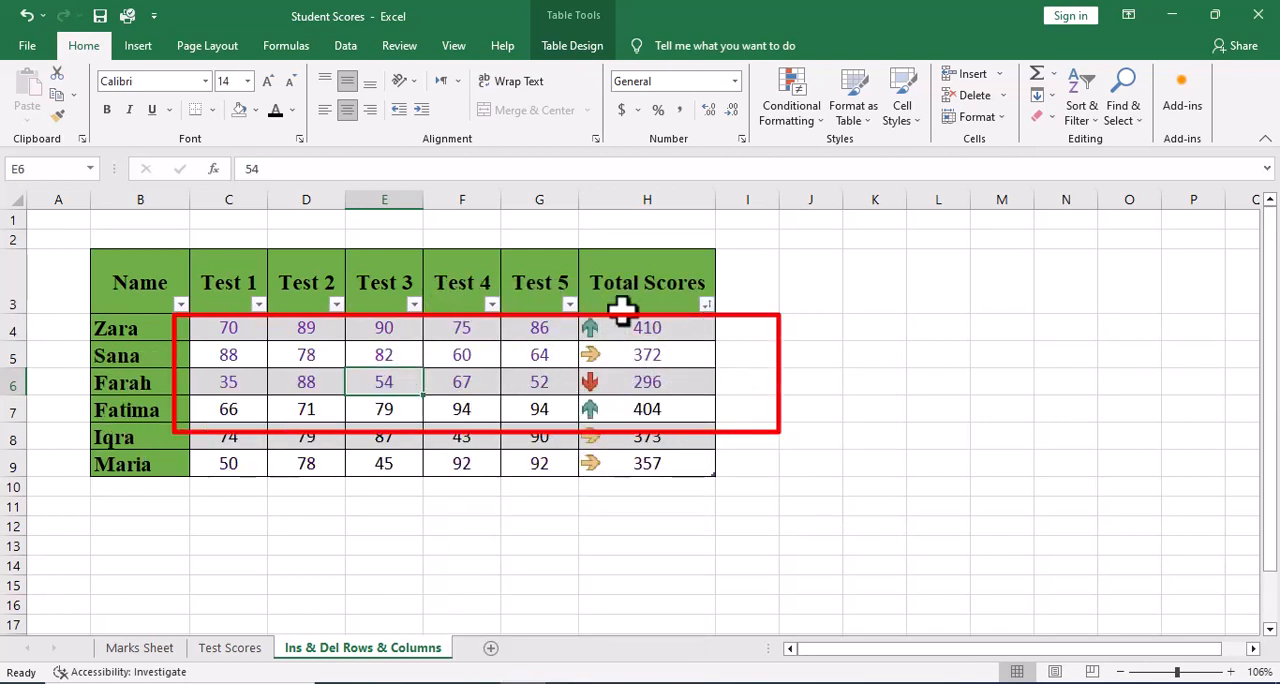
click(706, 304)
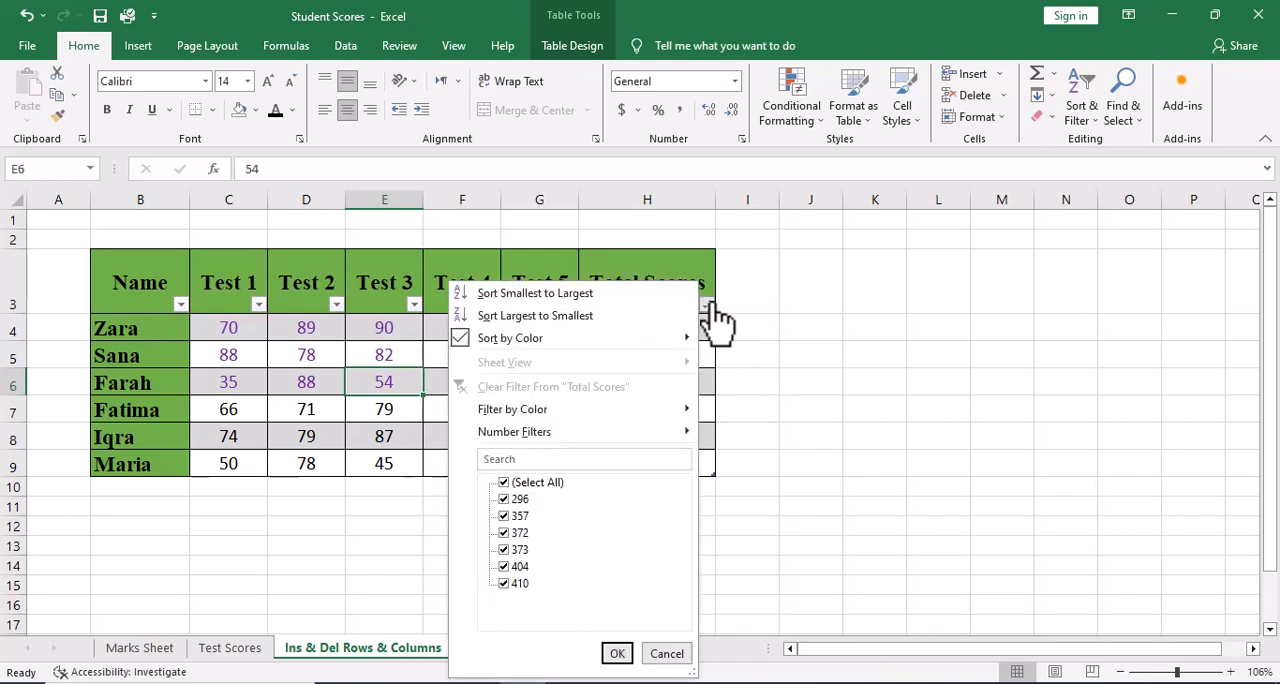
mouse_move(650, 340)
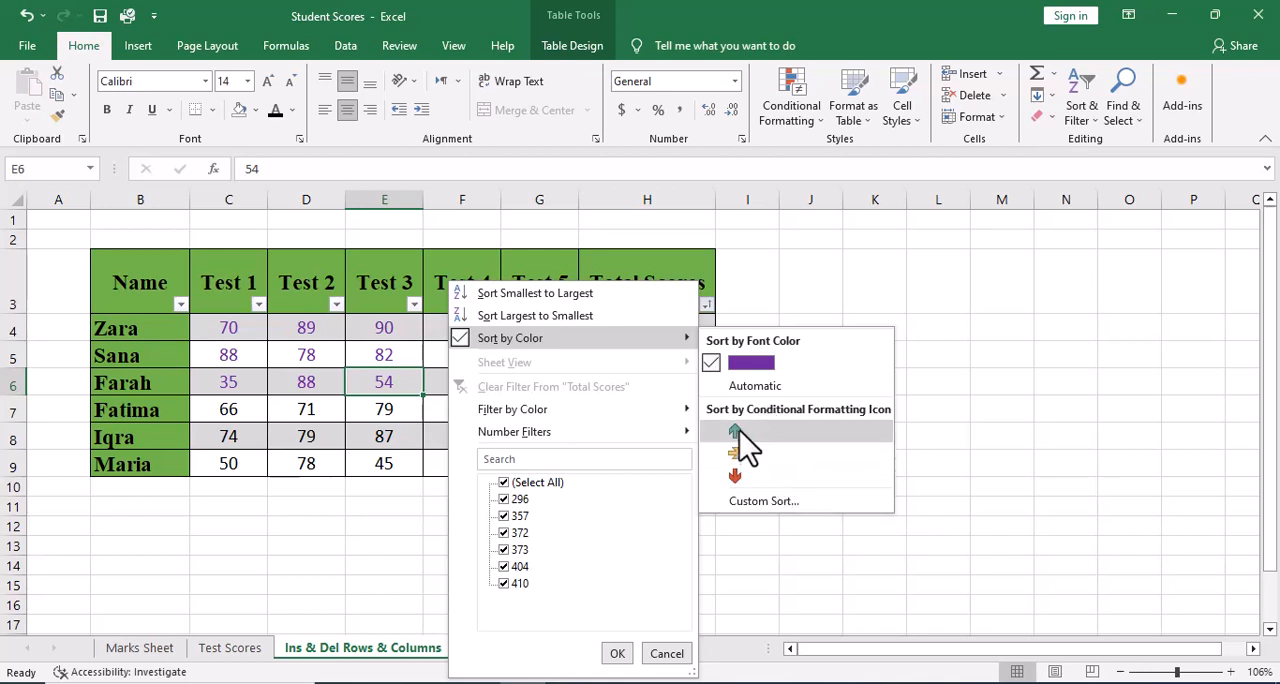
click(736, 434)
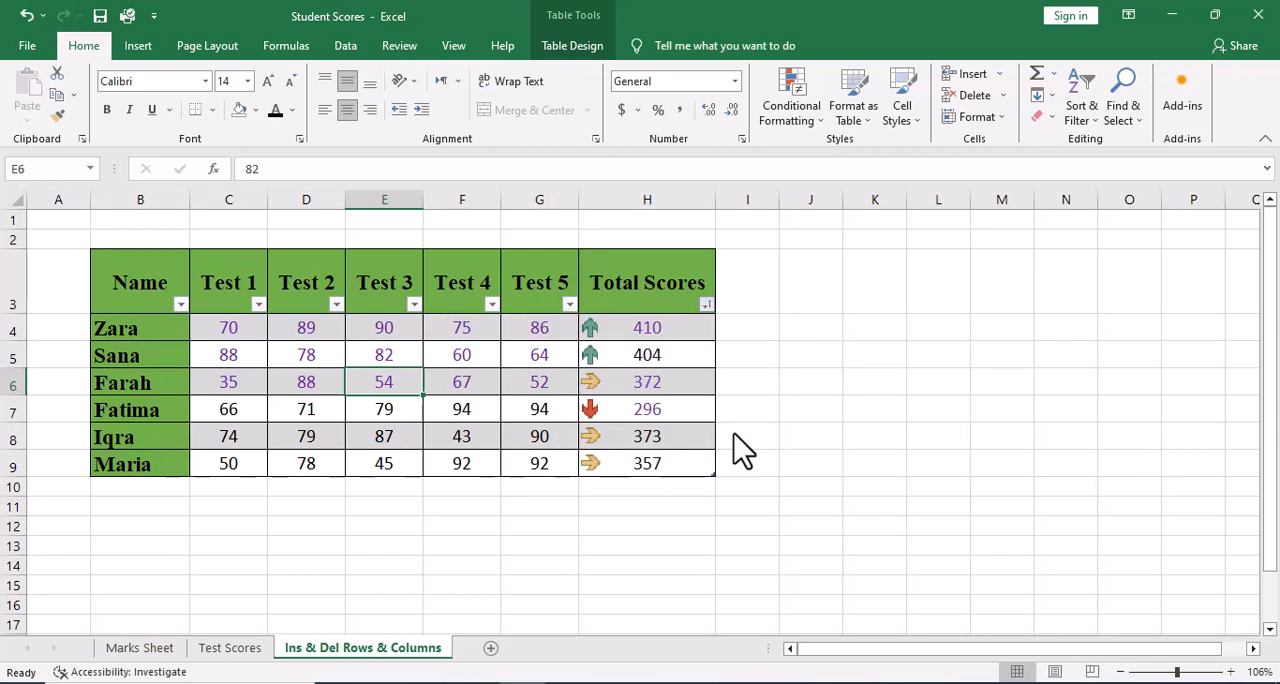
Sort the table by the yellow sideways-arrow icon in the Total Scores column.
click(706, 304)
mouse_move(690, 338)
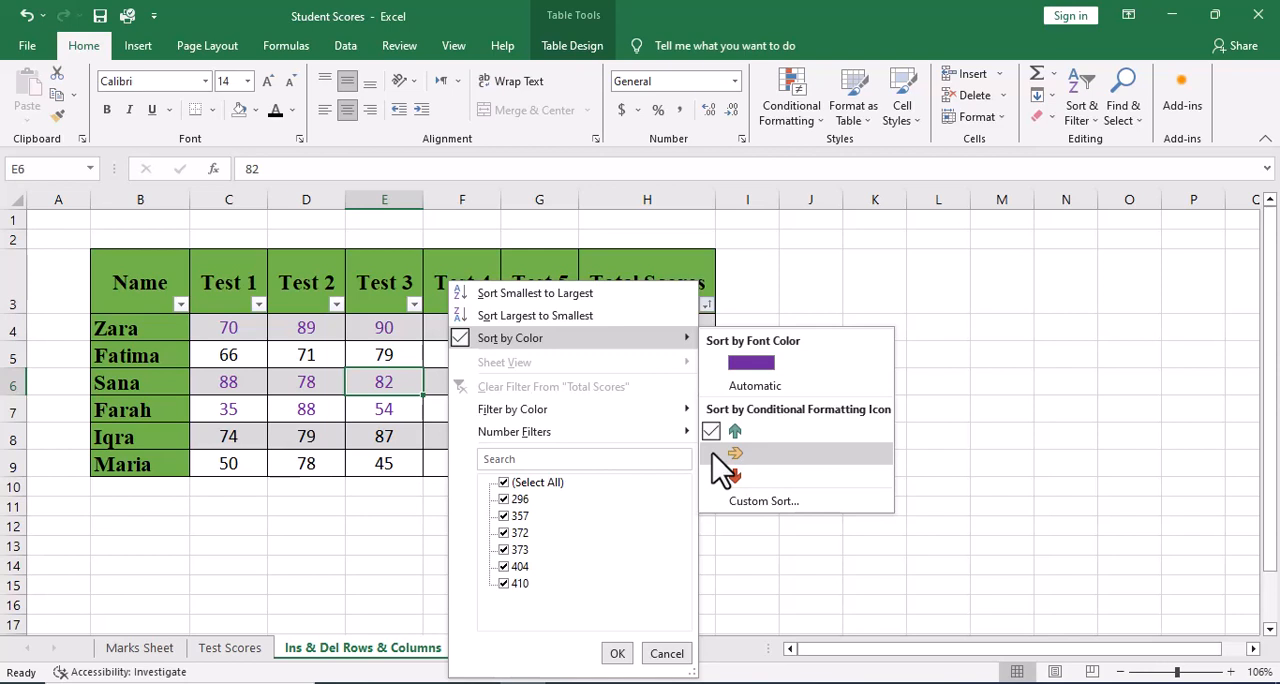
click(713, 456)
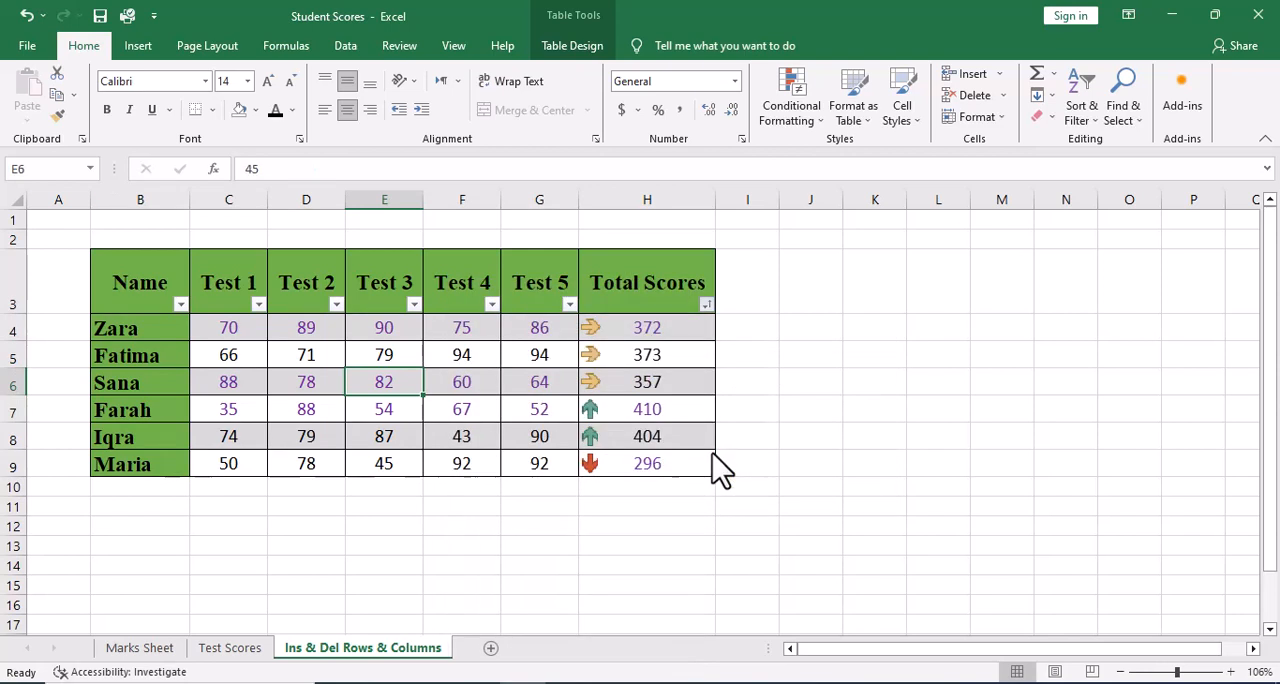
Sort the table by the red down-arrow icon in Total Scores, and re-sort it by the purple font color.
click(707, 305)
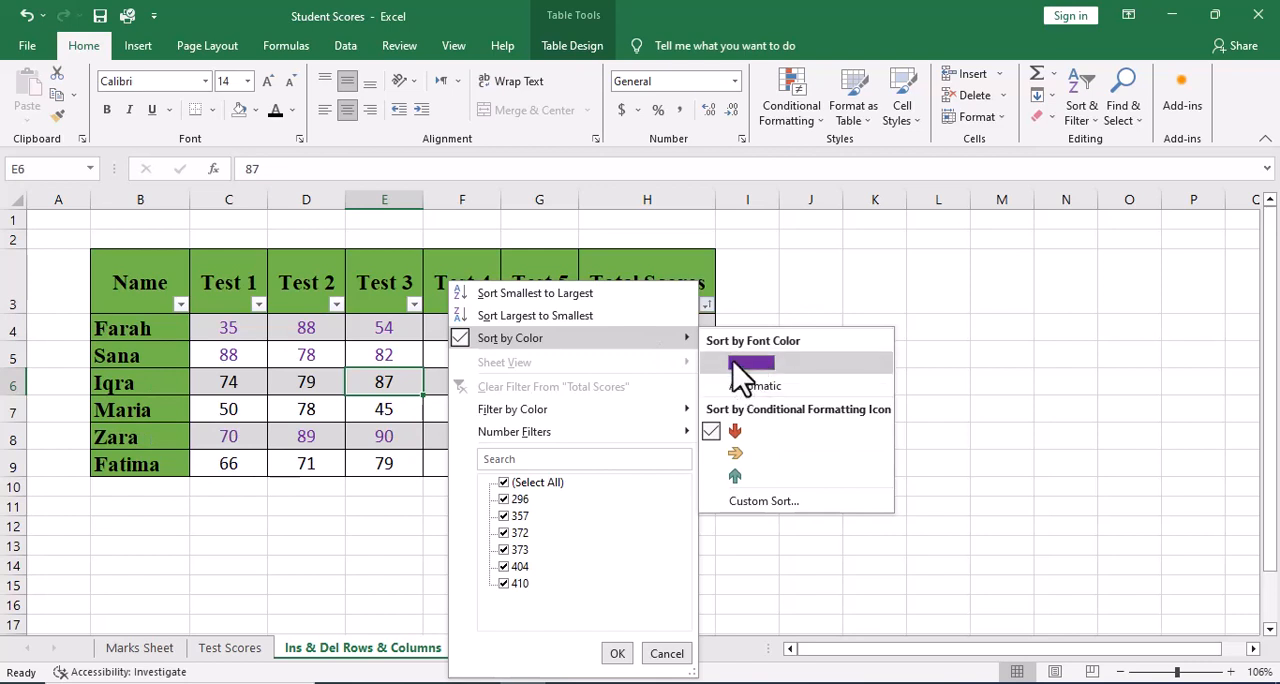
click(740, 364)
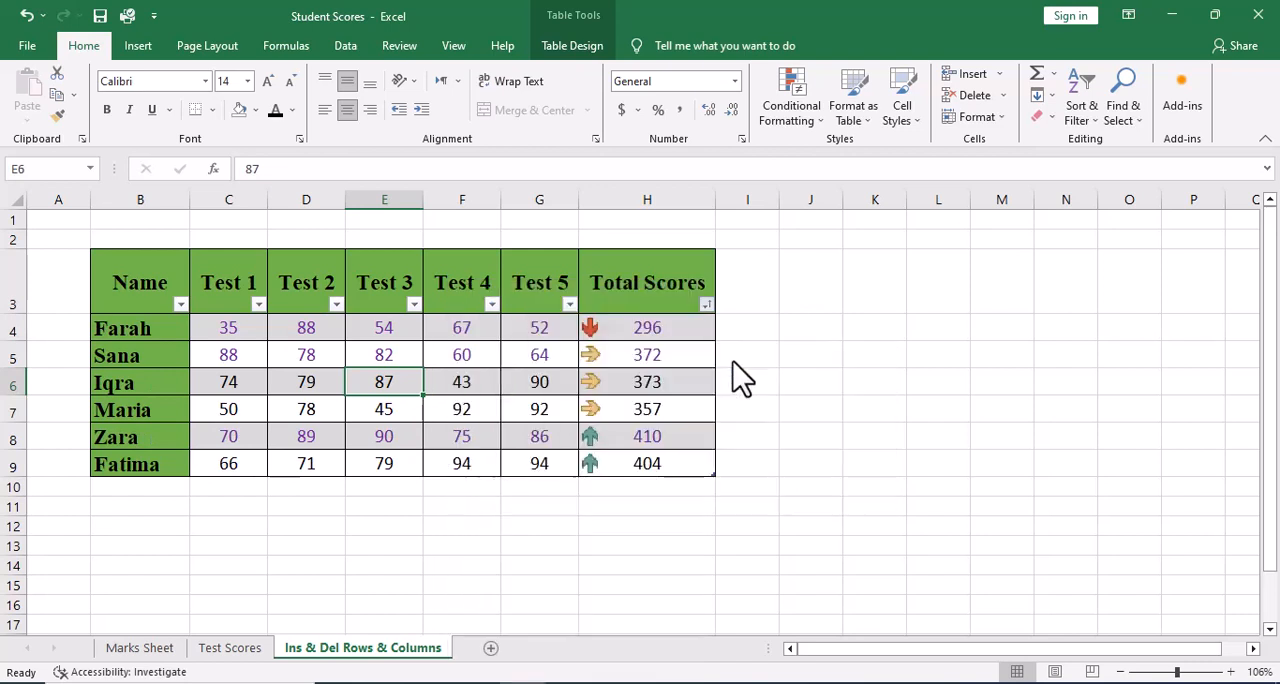
Examine the Number Filters available for Total Scores and the Conditional Formatting rule types, including Highlight Cells Rules and Color Scales.
click(709, 304)
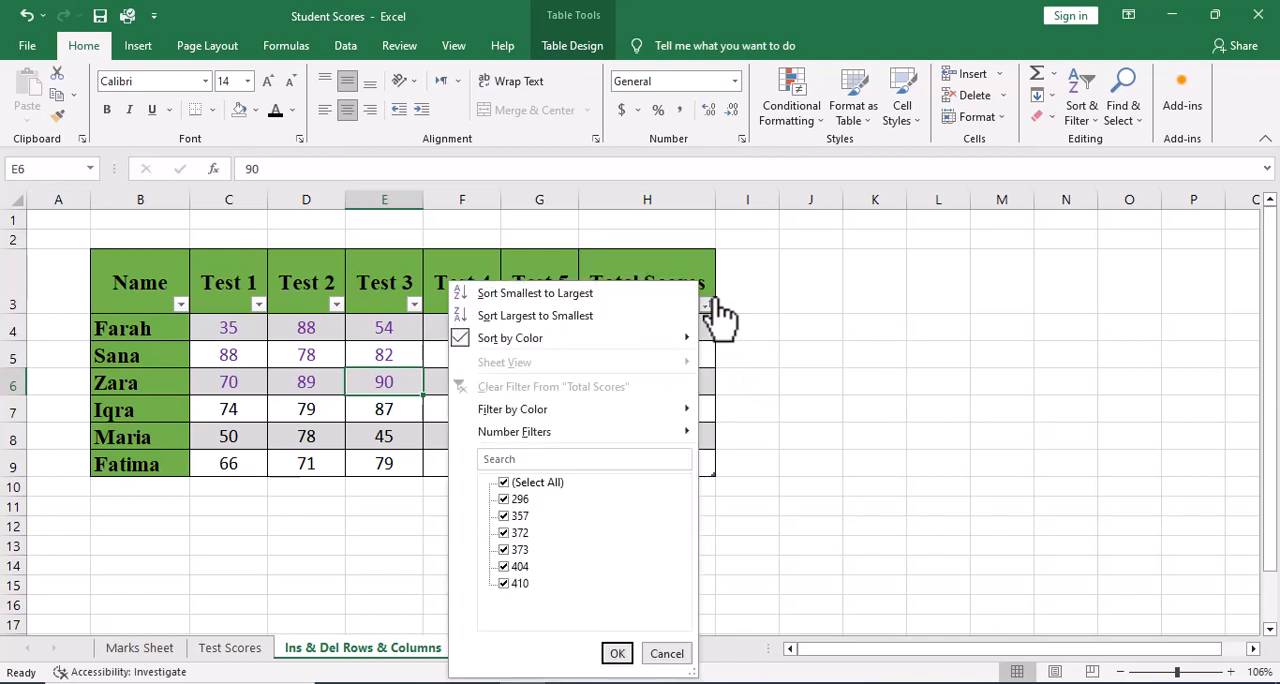
mouse_move(628, 416)
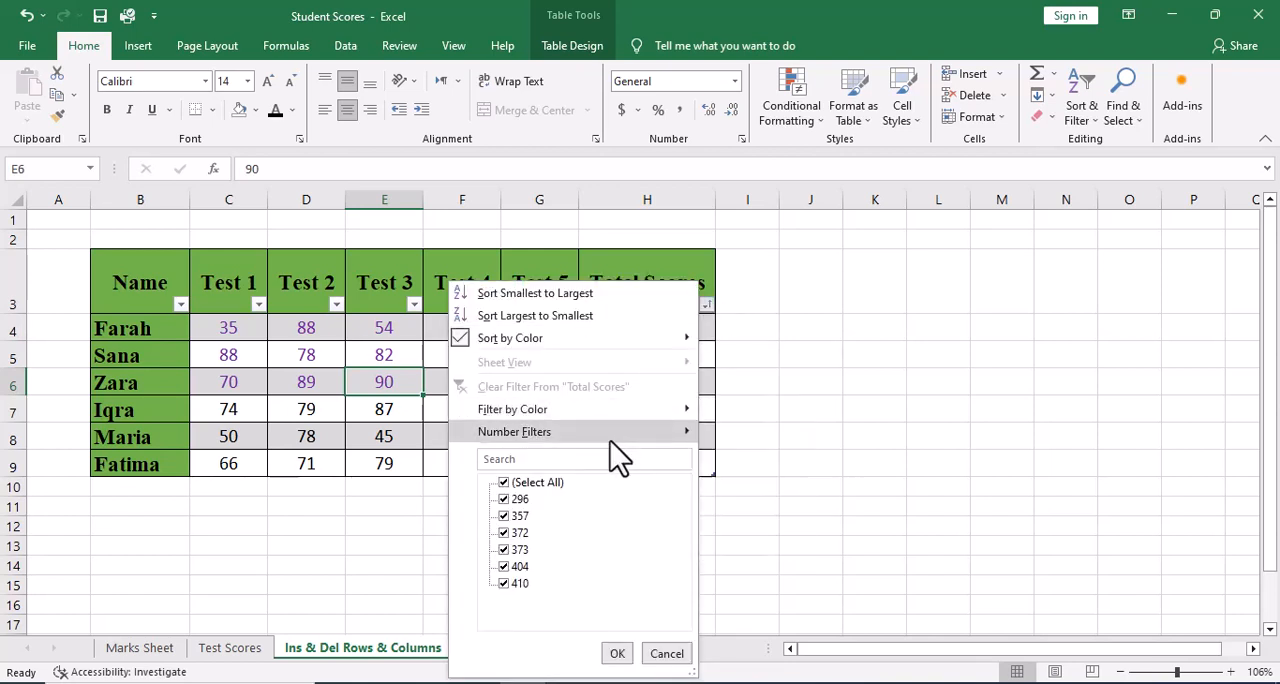
mouse_move(612, 441)
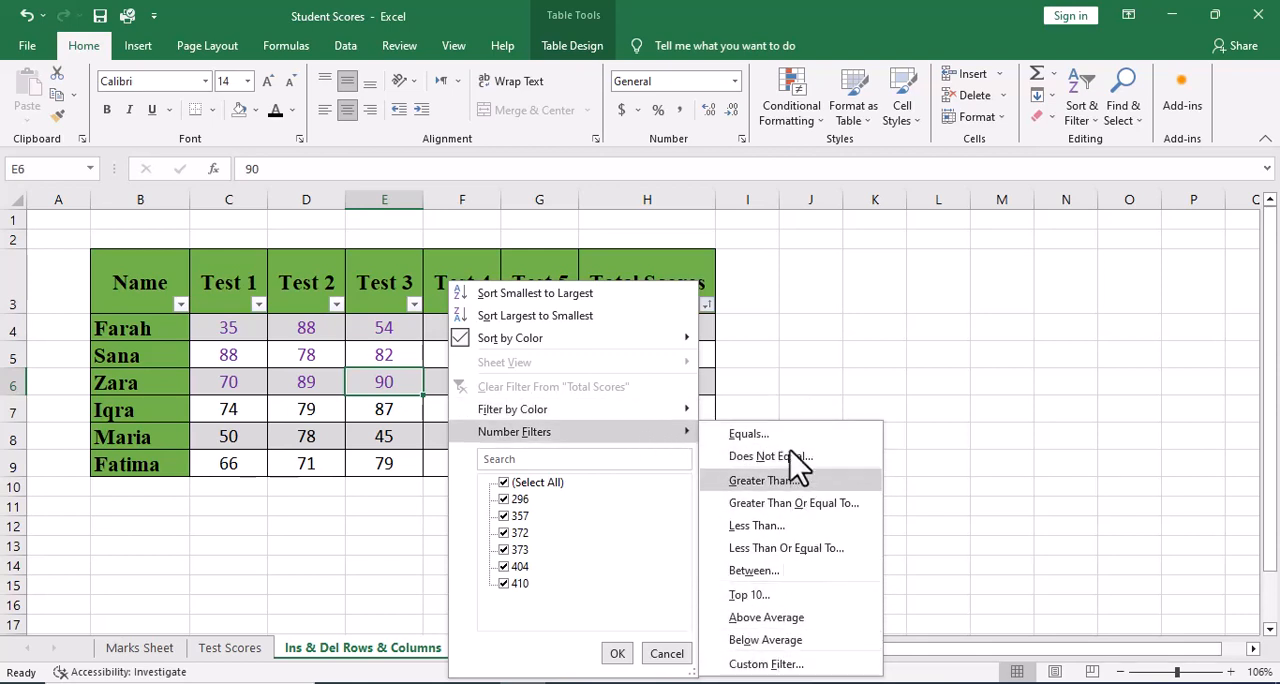
click(786, 359)
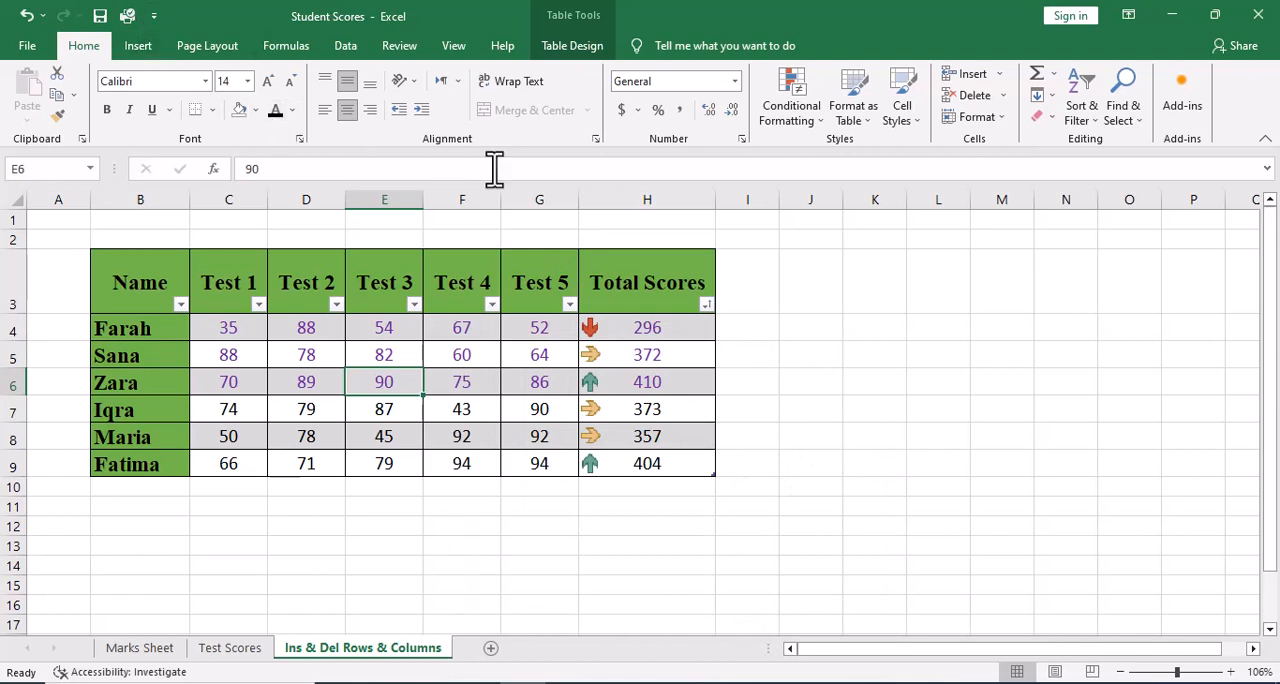
click(806, 114)
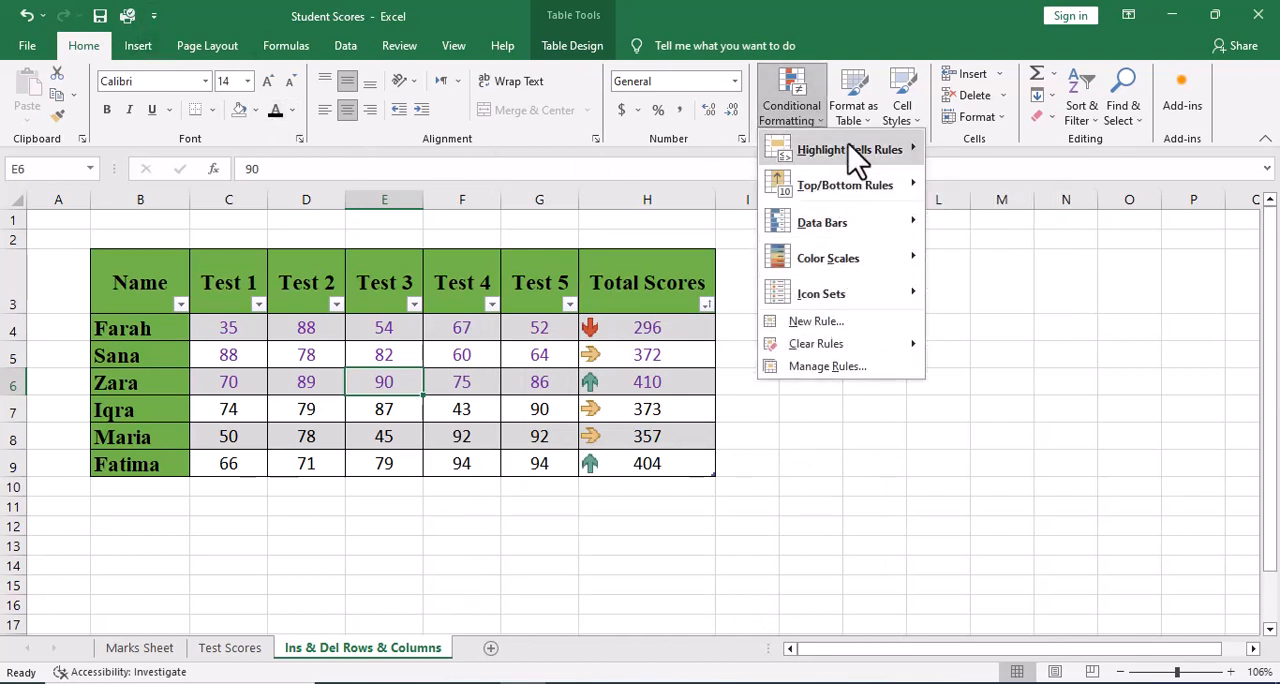
mouse_move(856, 157)
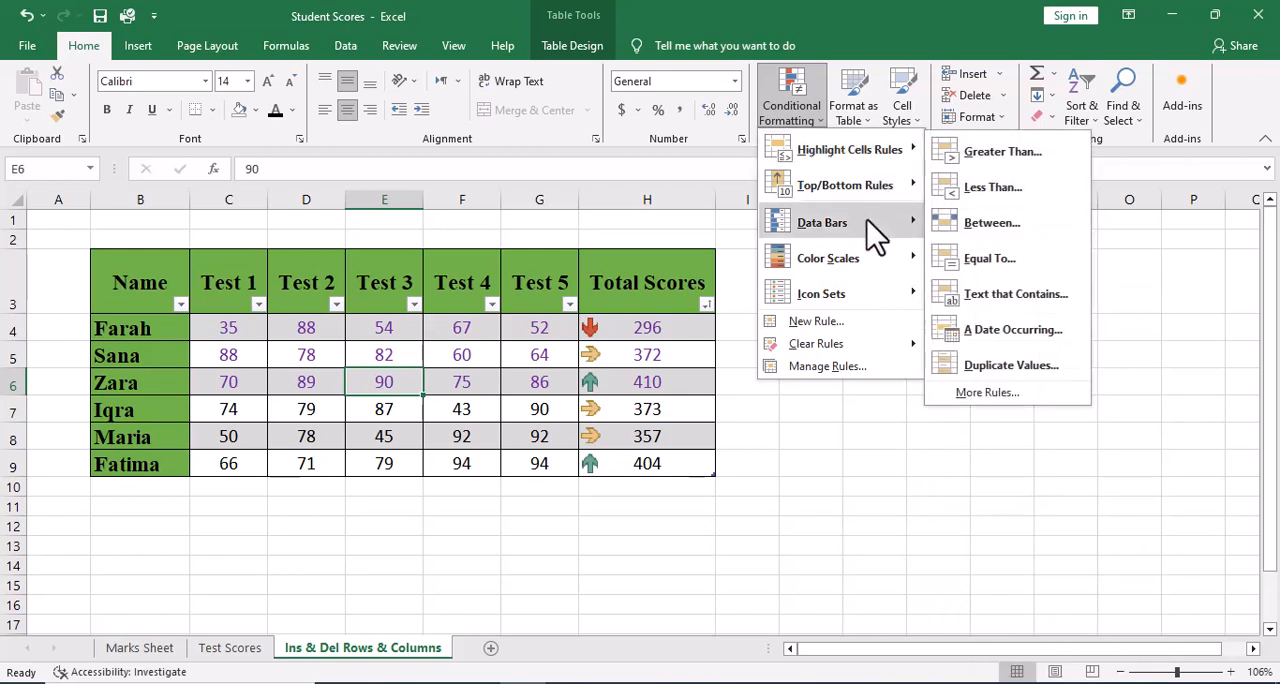
mouse_move(794, 292)
mouse_move(862, 268)
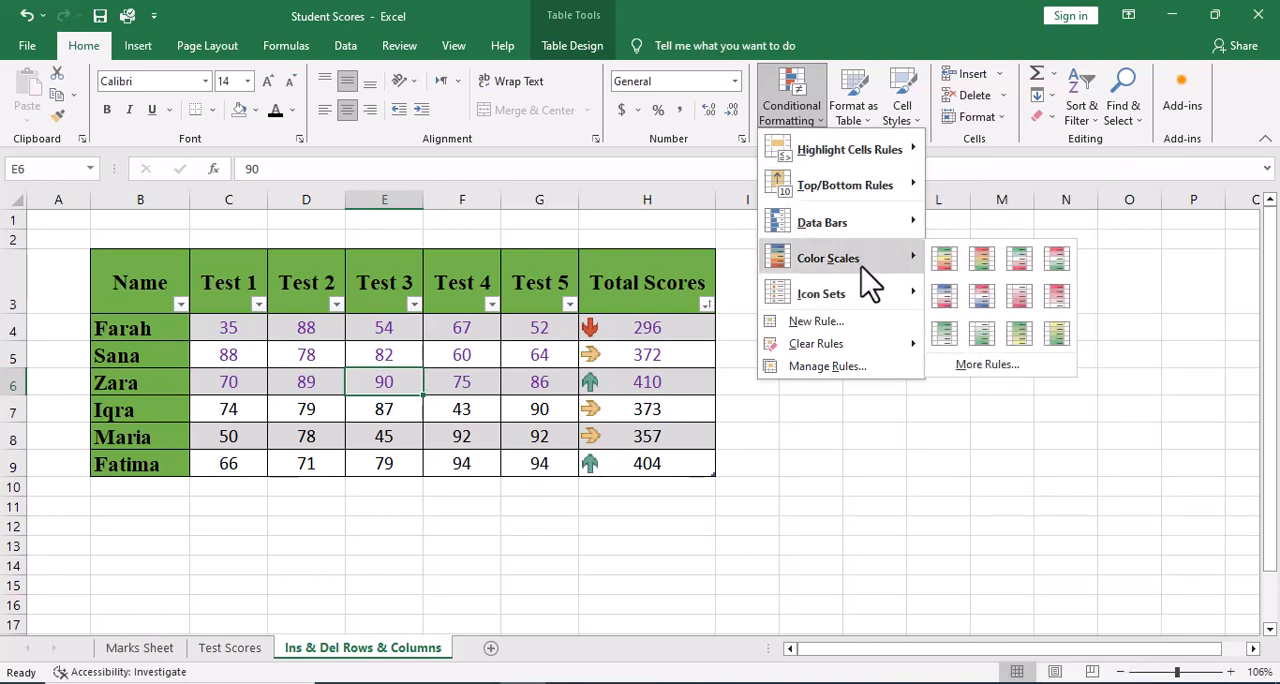
click(709, 308)
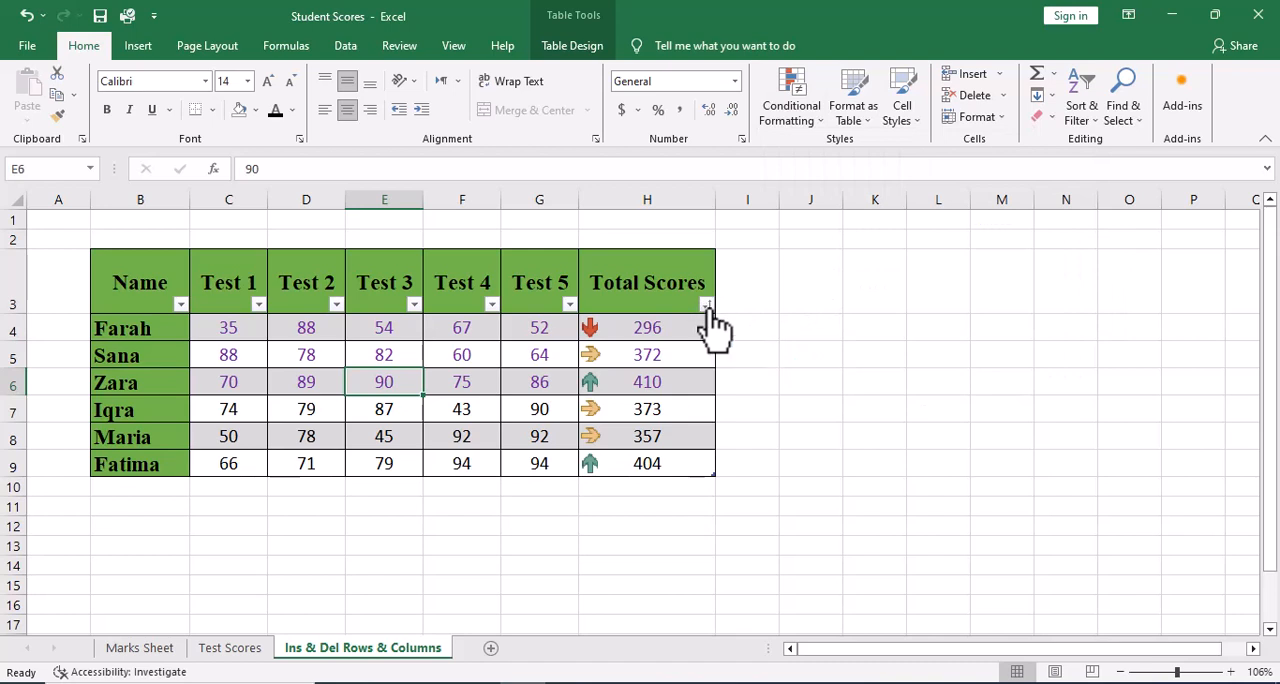
Filter the Total Scores column to exclude the values 296, 357 and 404.
click(707, 305)
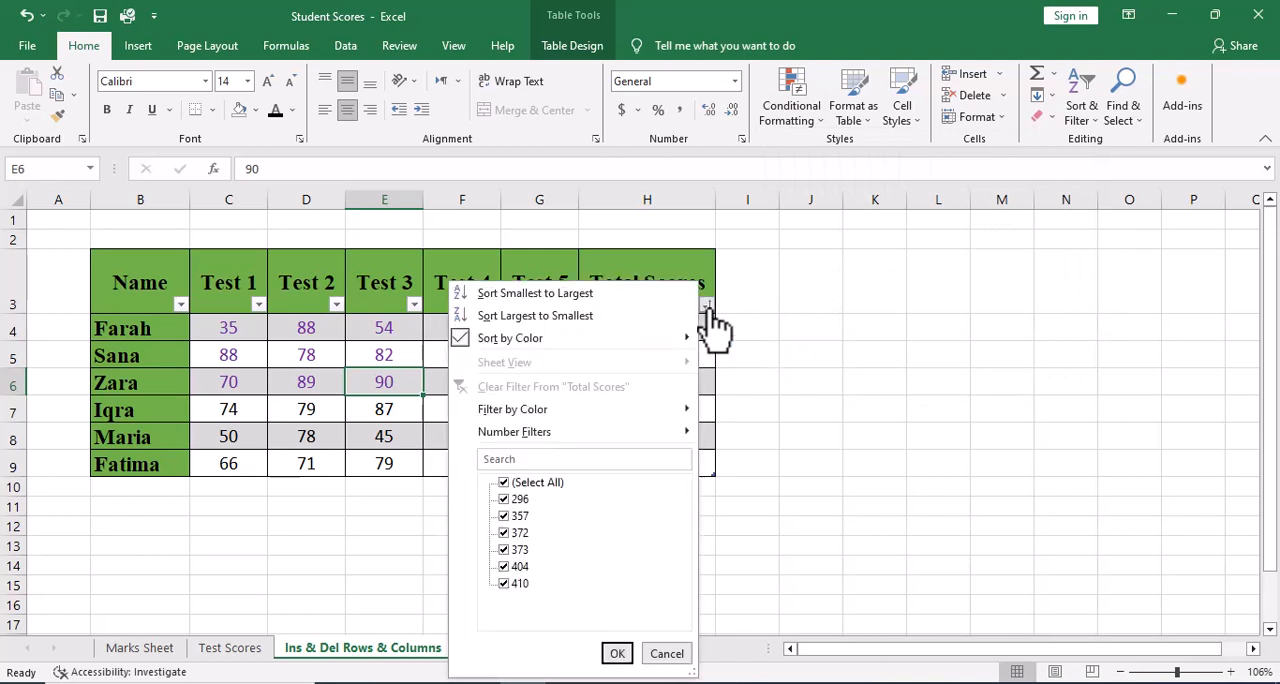
click(505, 499)
click(504, 516)
click(503, 567)
click(614, 655)
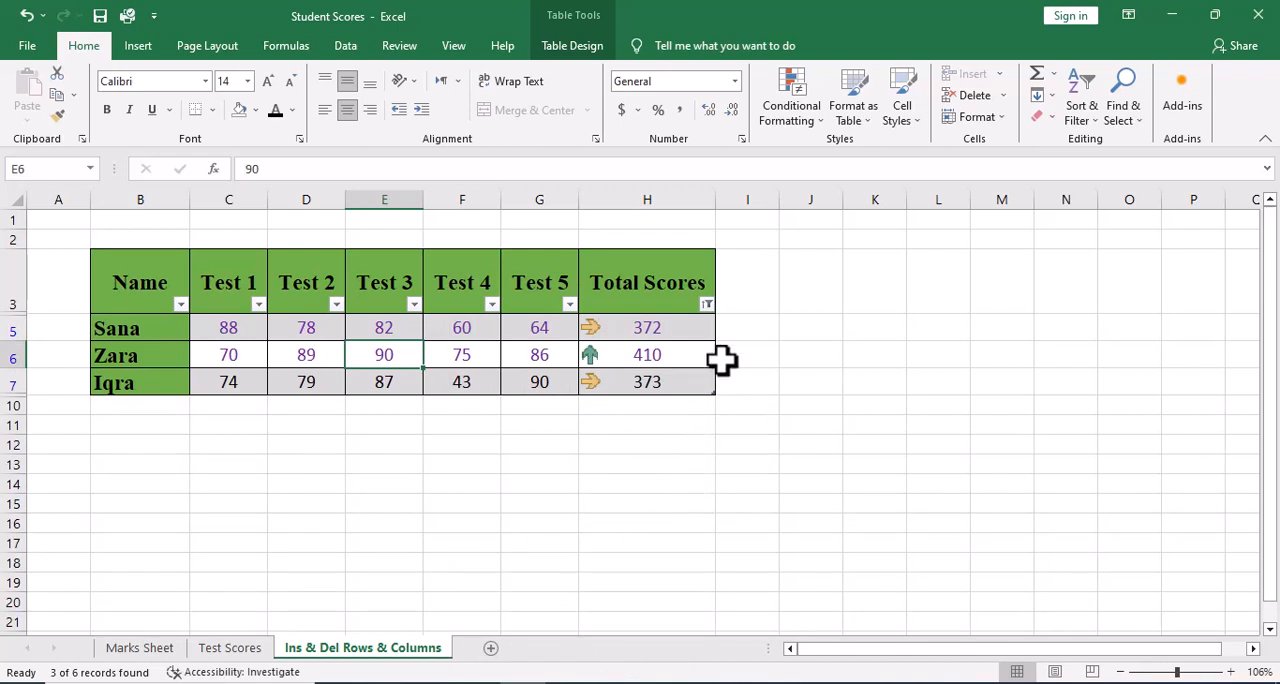
Reselect all values in the Total Scores filter to restore the full table.
click(707, 305)
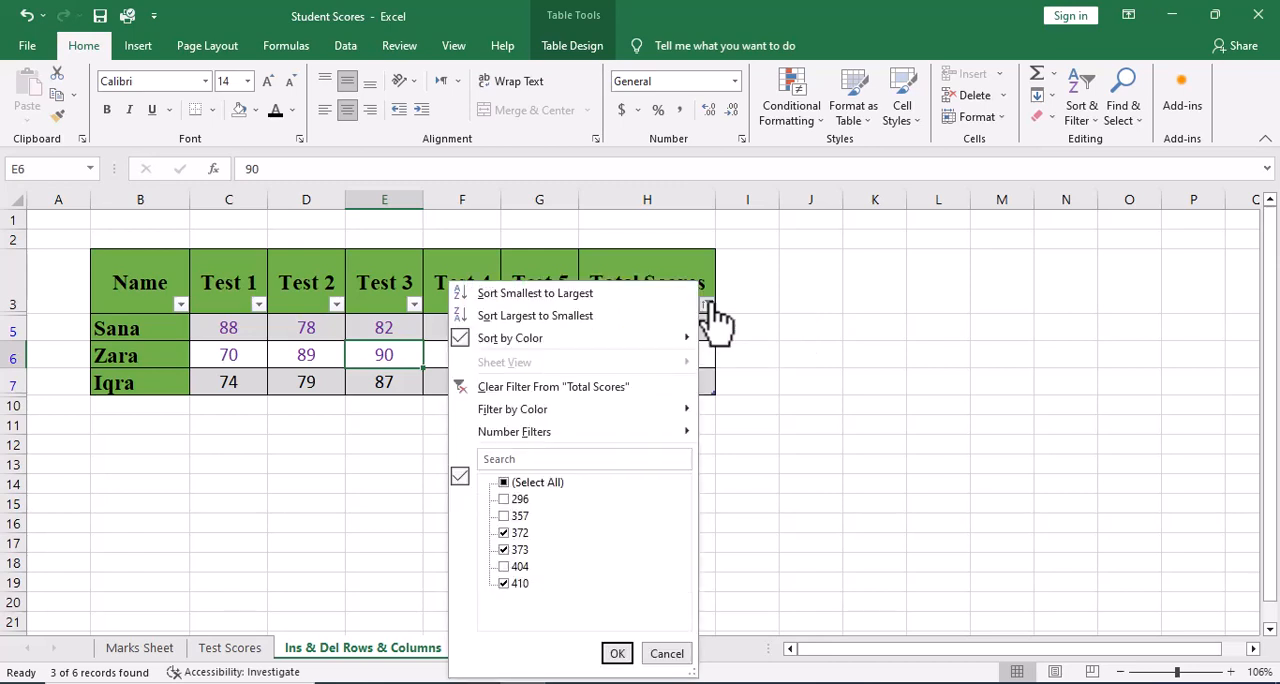
click(504, 483)
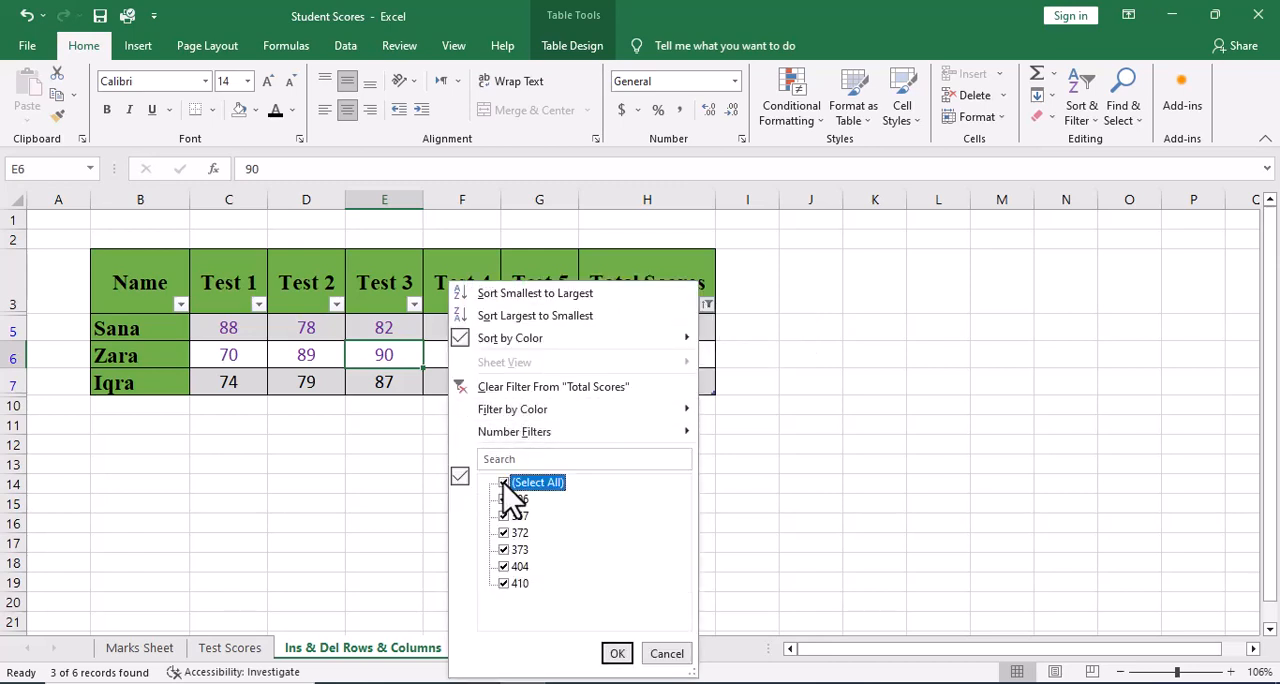
click(617, 654)
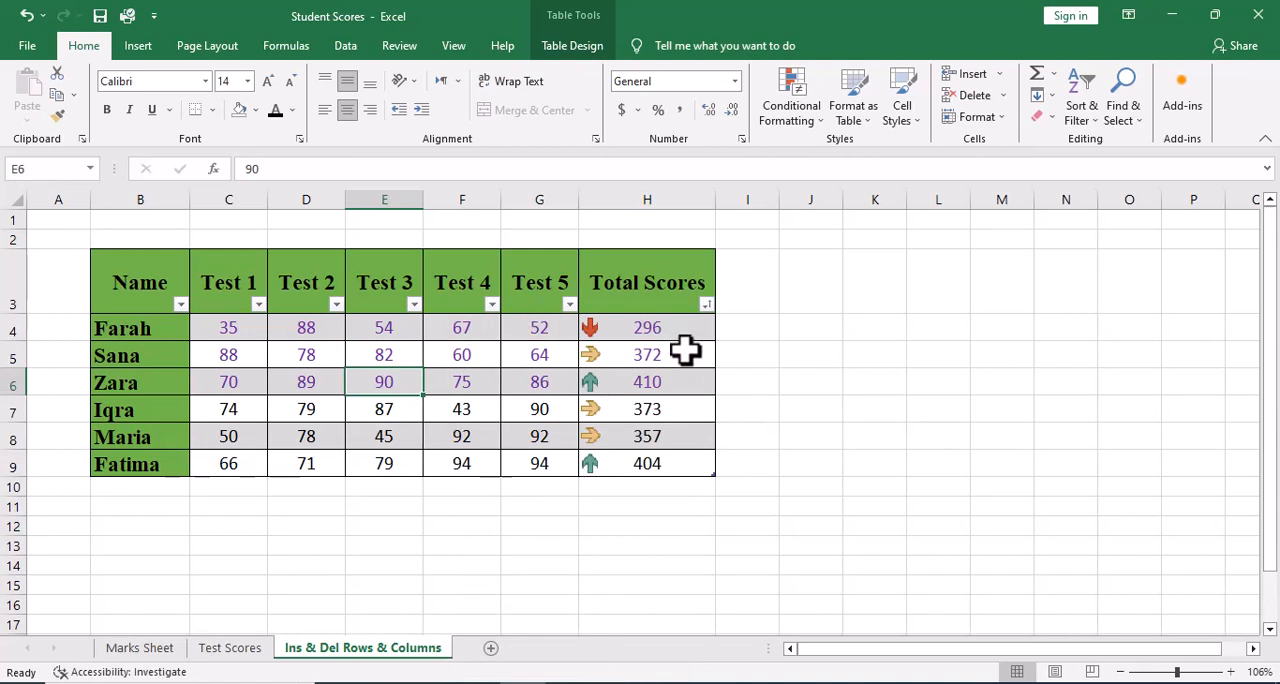
Filter the Name column to show only the student in row 8, and reselect all names to restore the full table.
click(180, 304)
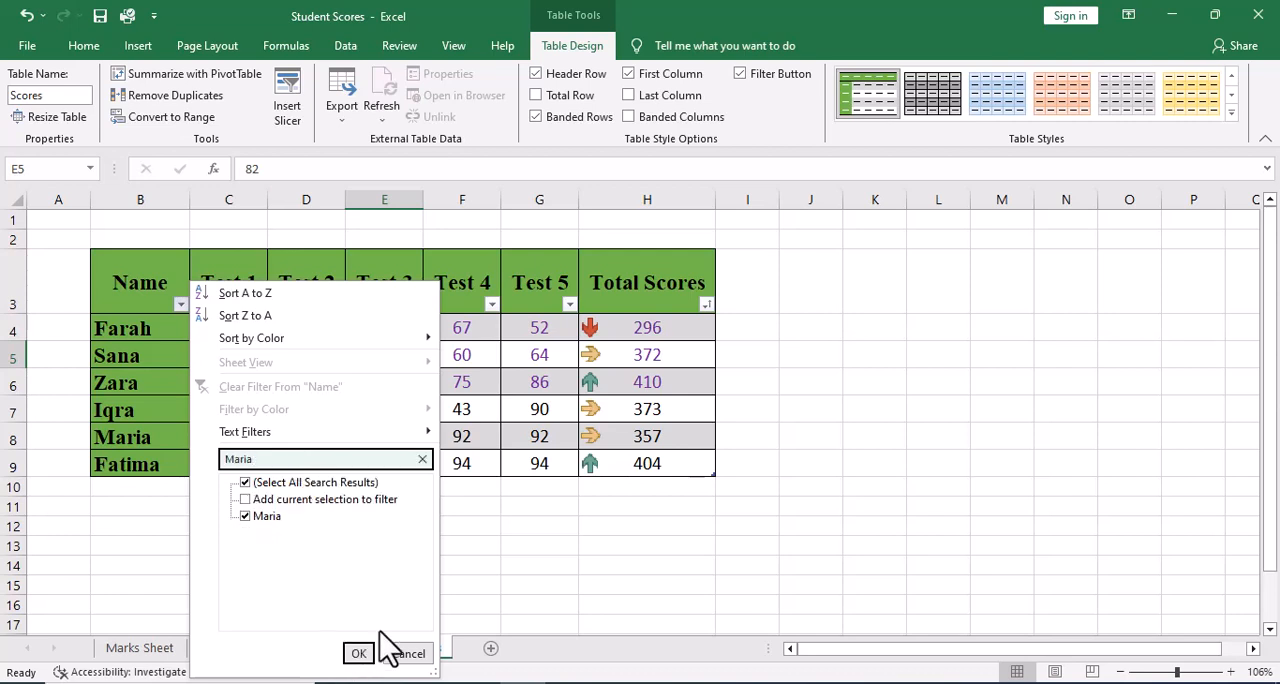
click(359, 653)
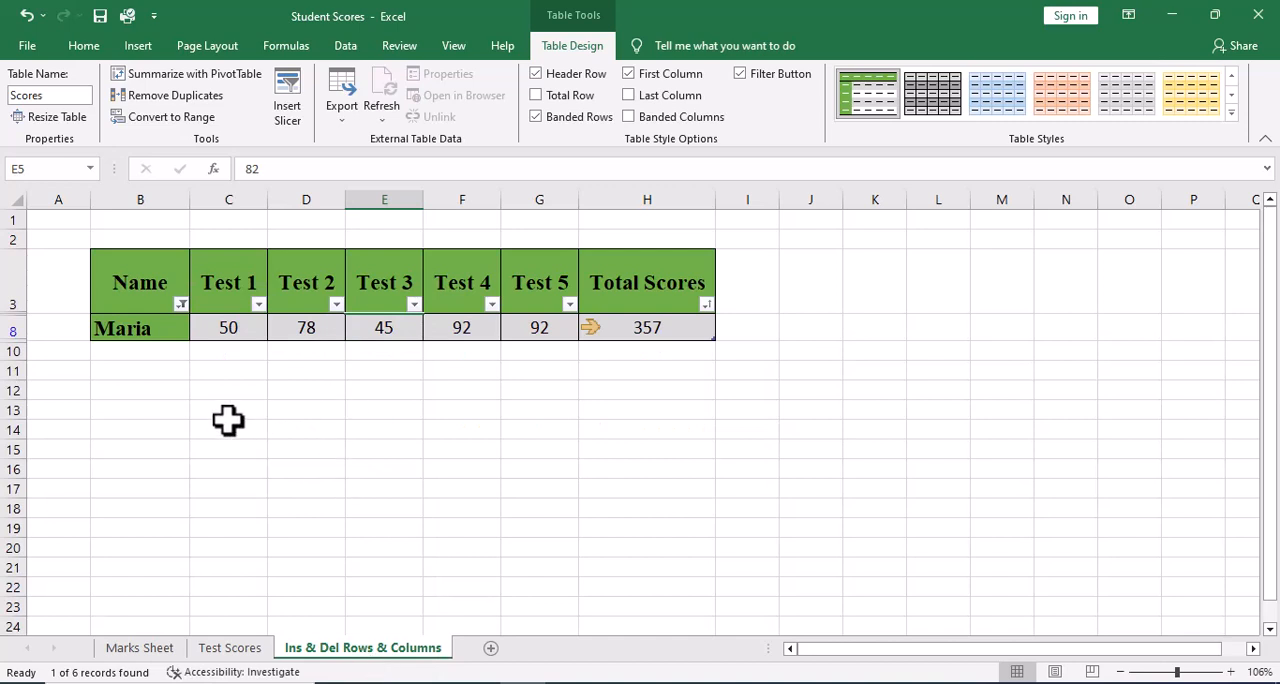
click(180, 304)
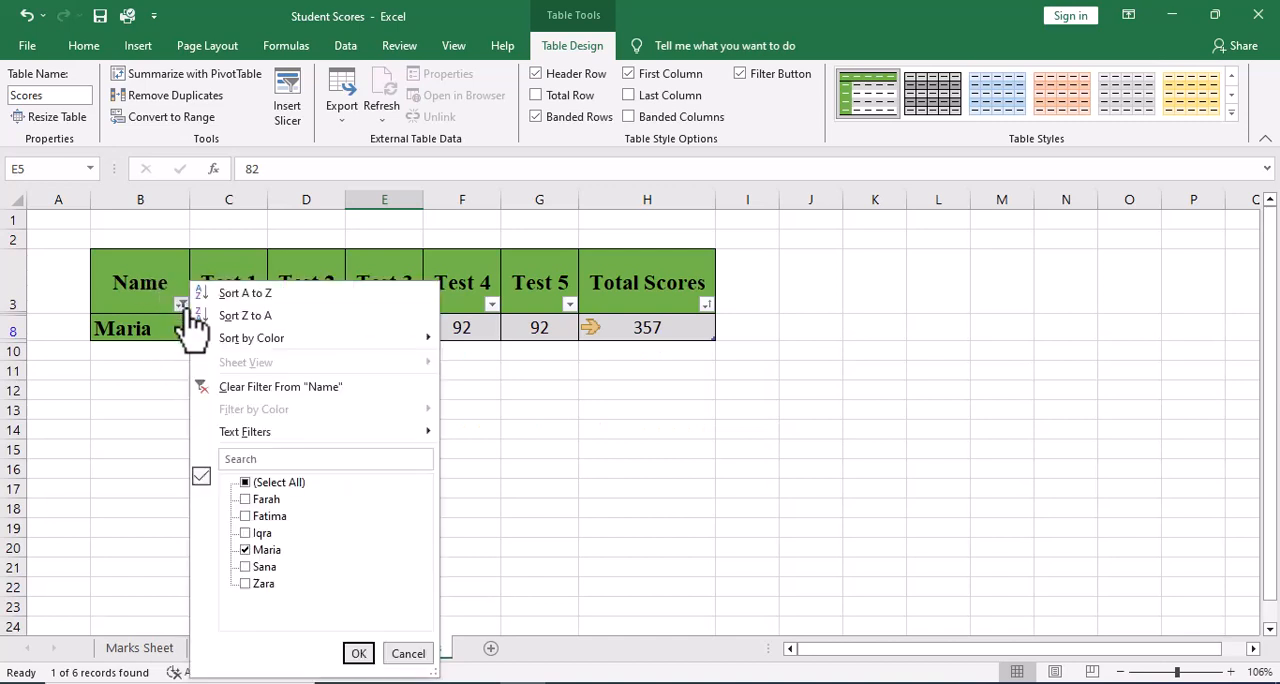
click(282, 458)
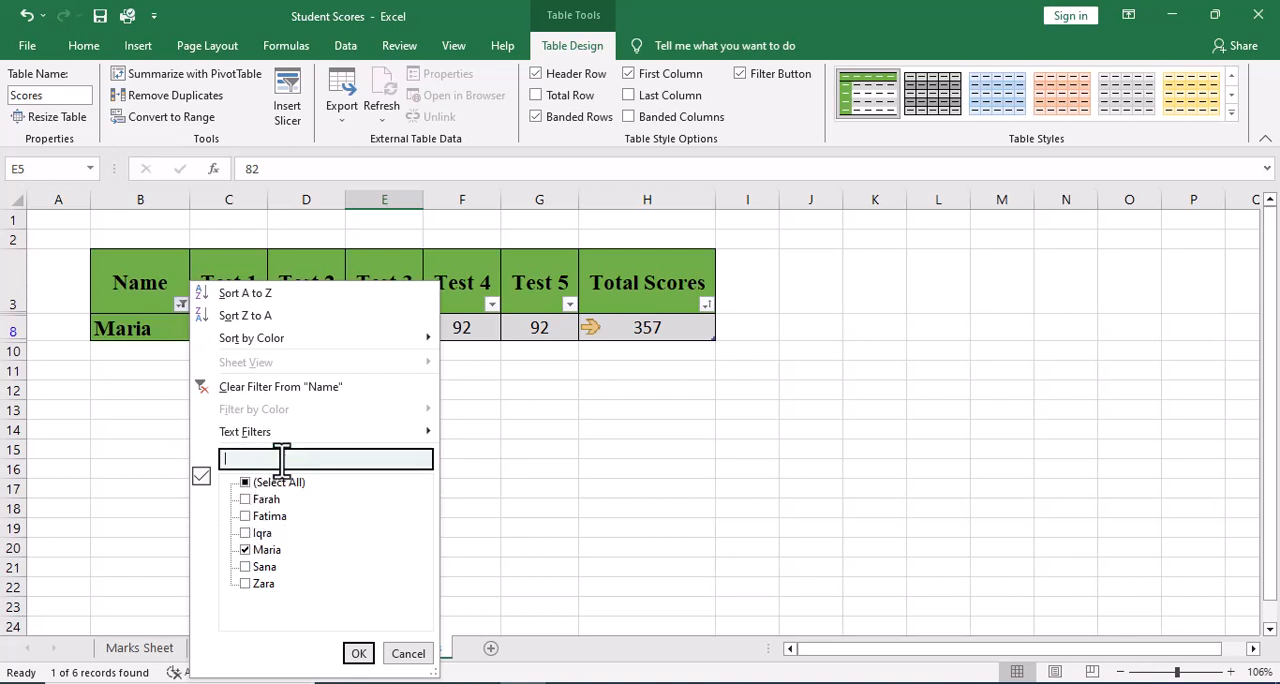
click(262, 499)
click(268, 516)
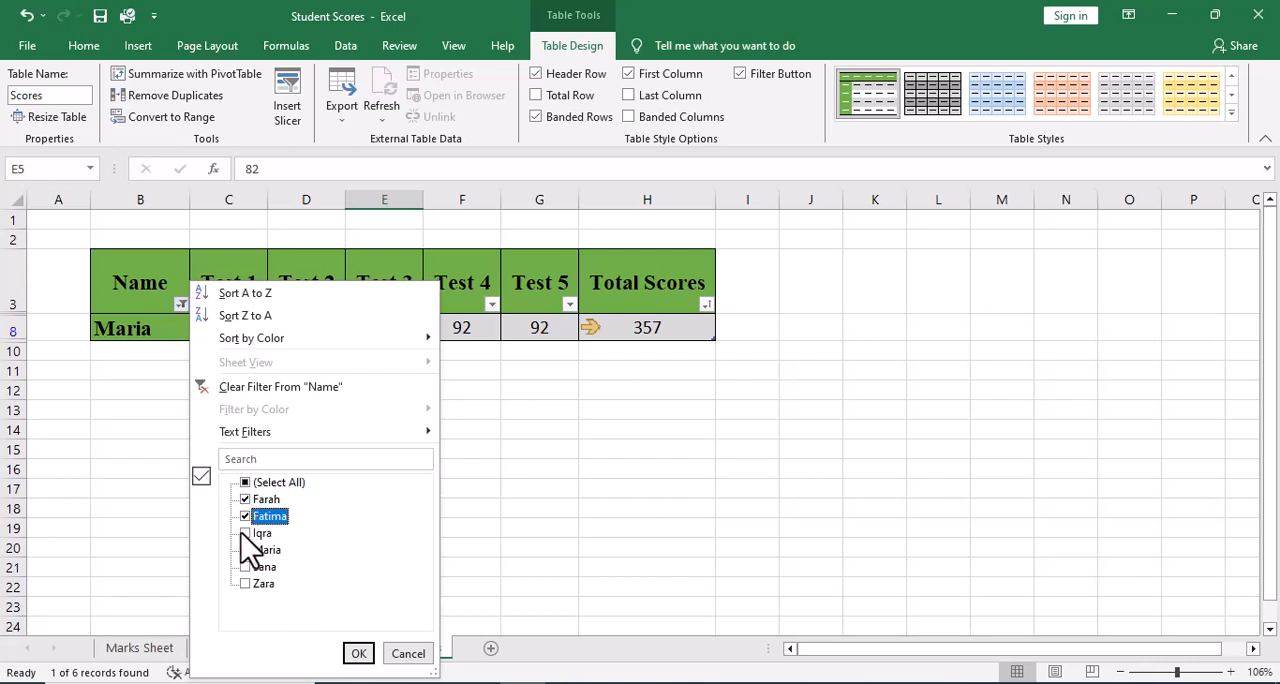
click(247, 482)
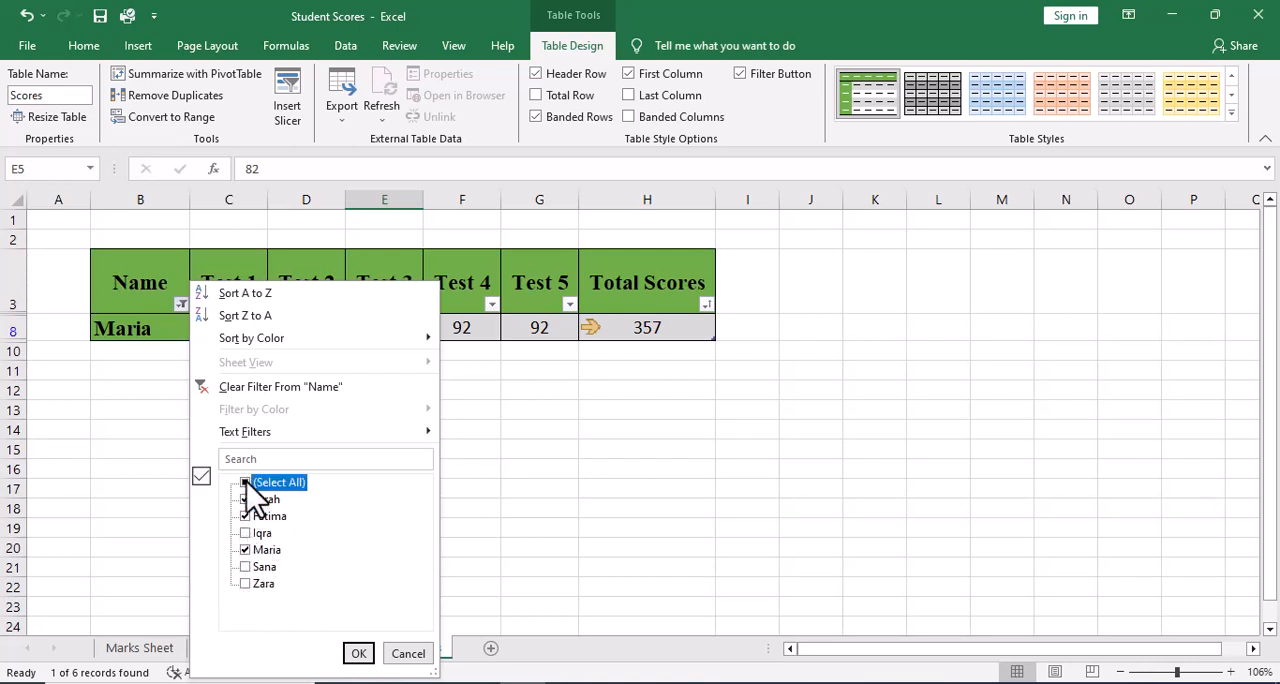
click(358, 653)
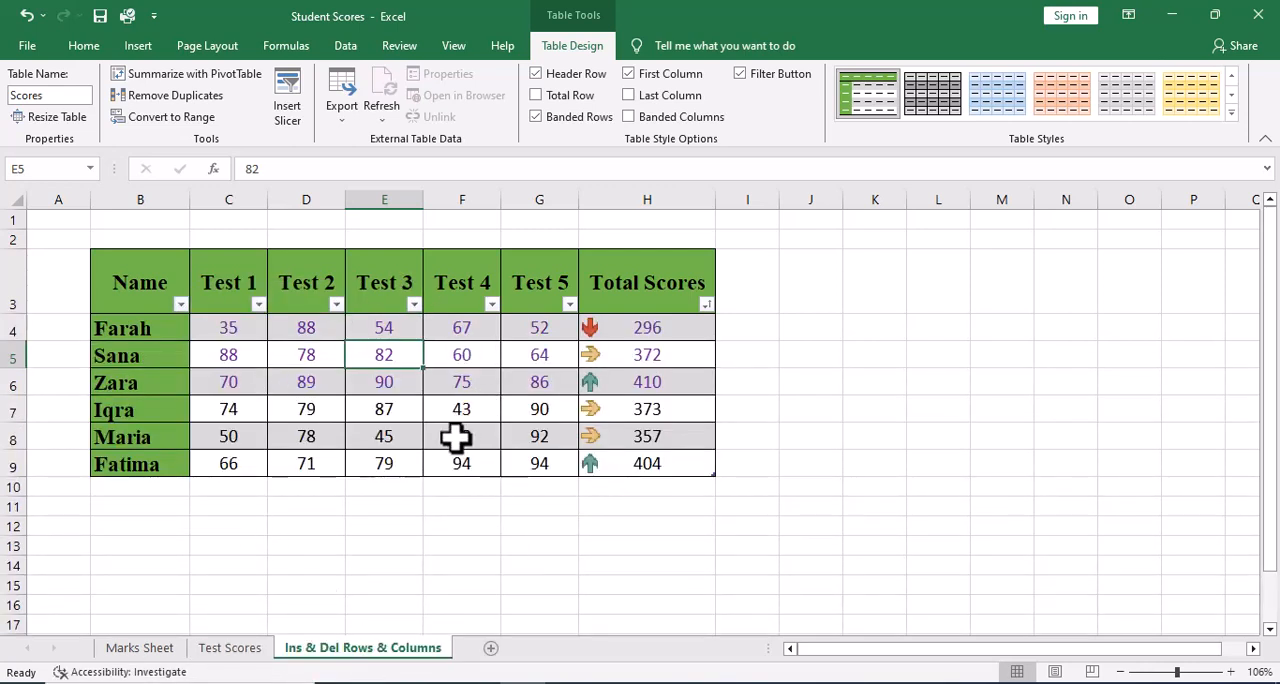
Insert slicers for the Name and Total Scores columns of the table.
click(455, 437)
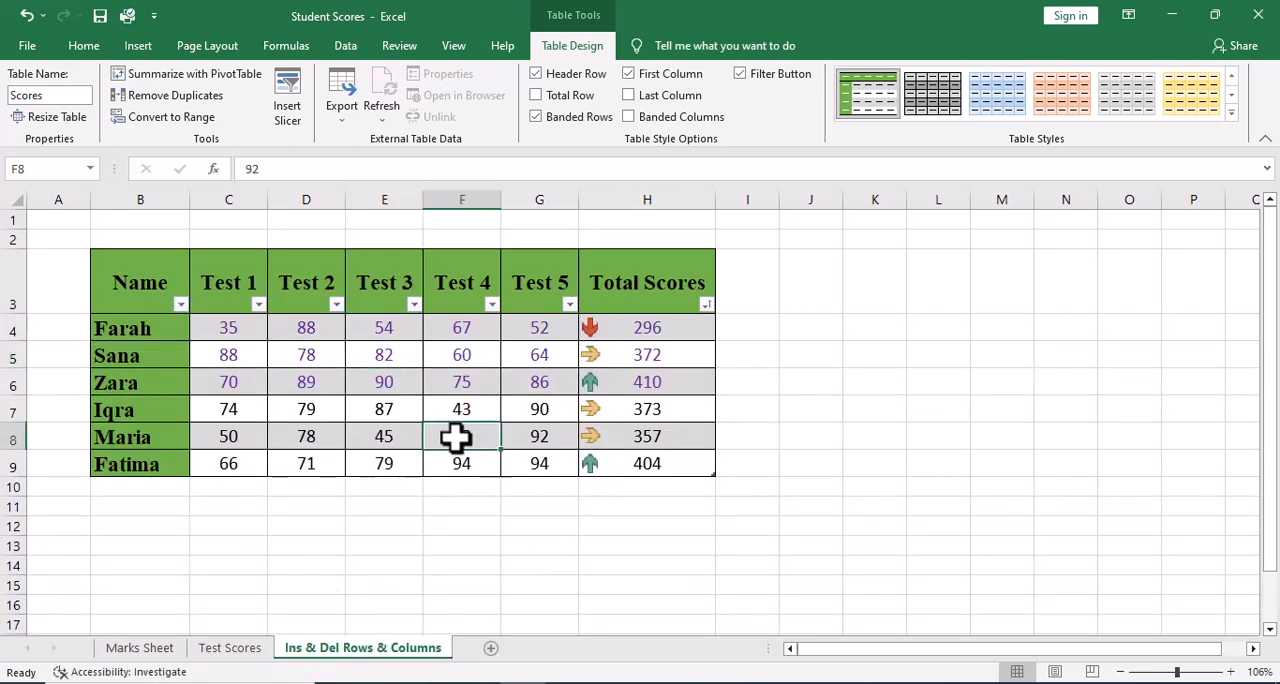
click(285, 115)
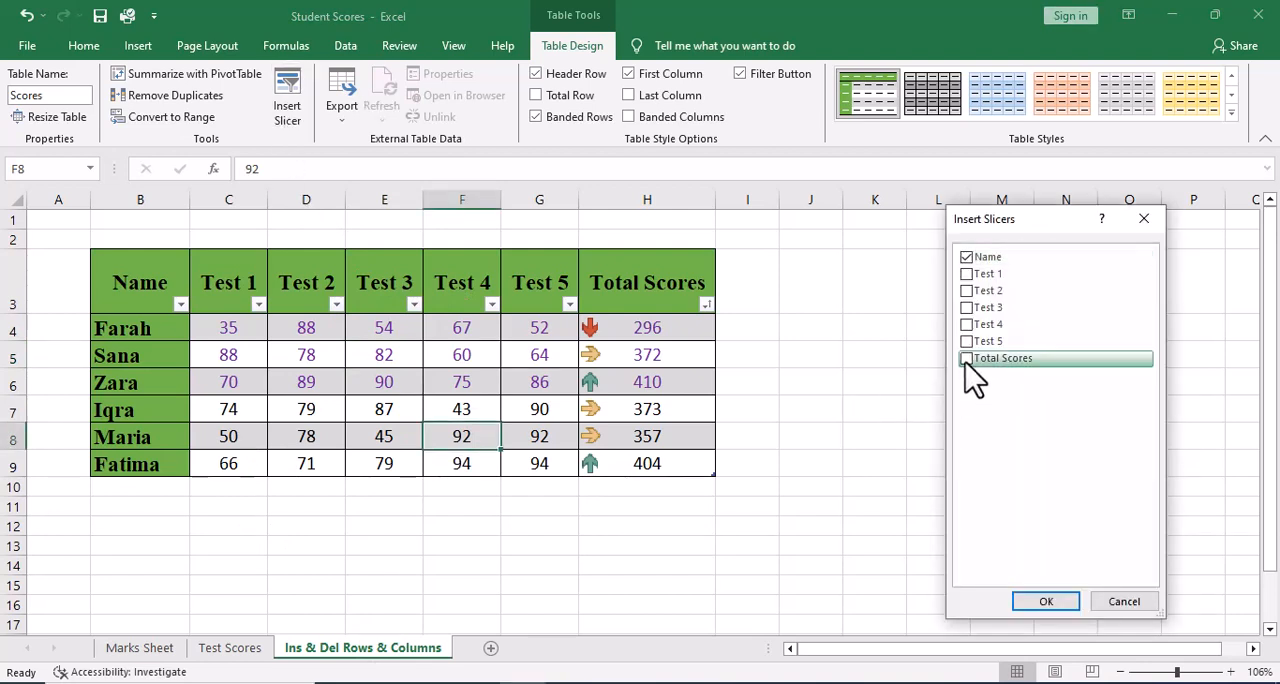
click(1058, 604)
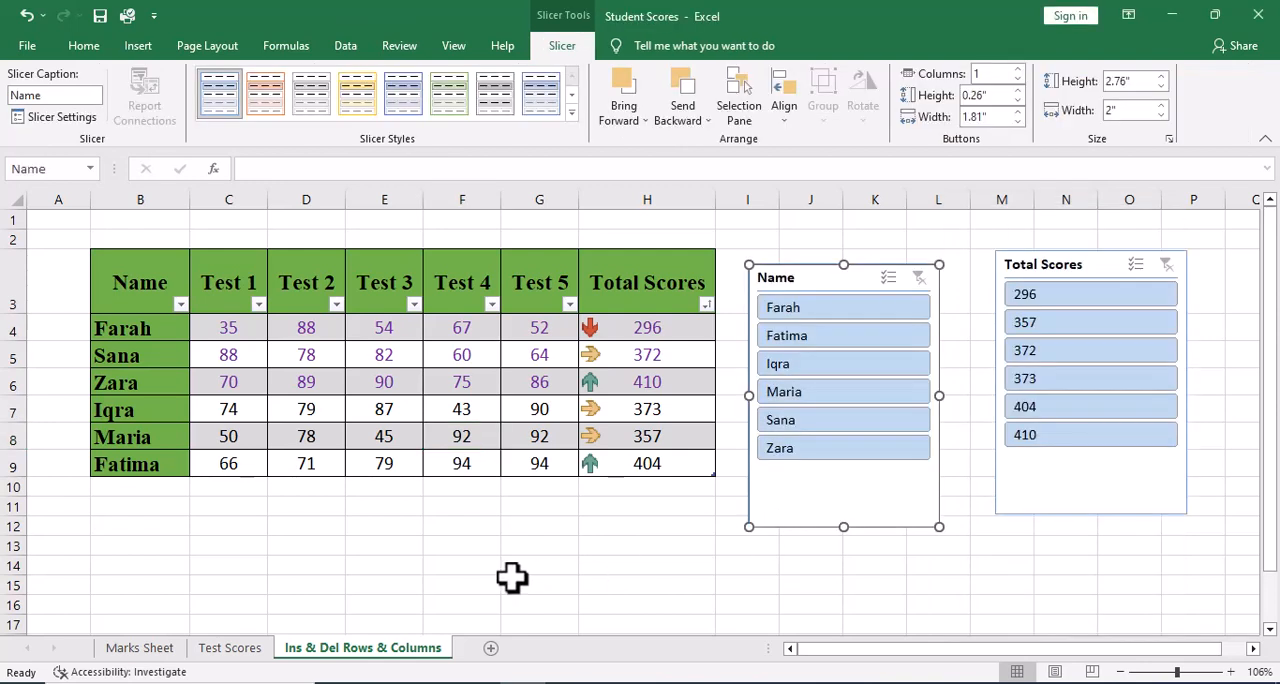
Filter the table to the student in row 5 with the Name slicer, and clear that filter.
click(808, 428)
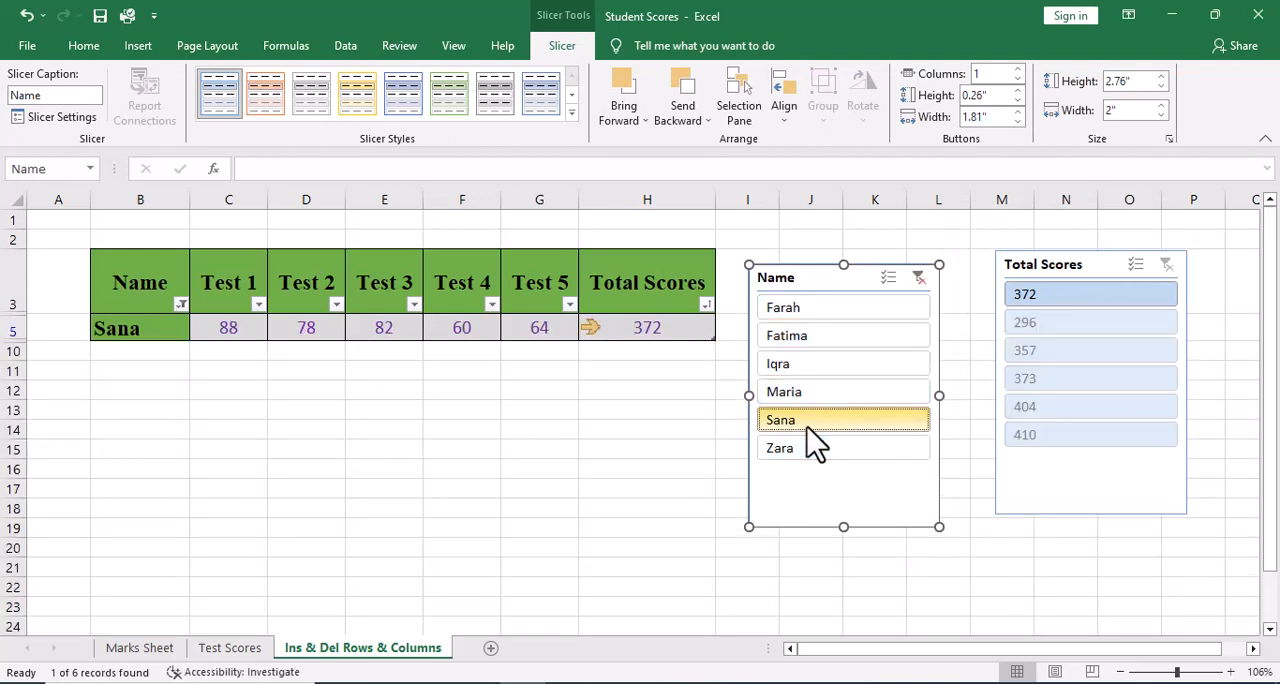
click(919, 277)
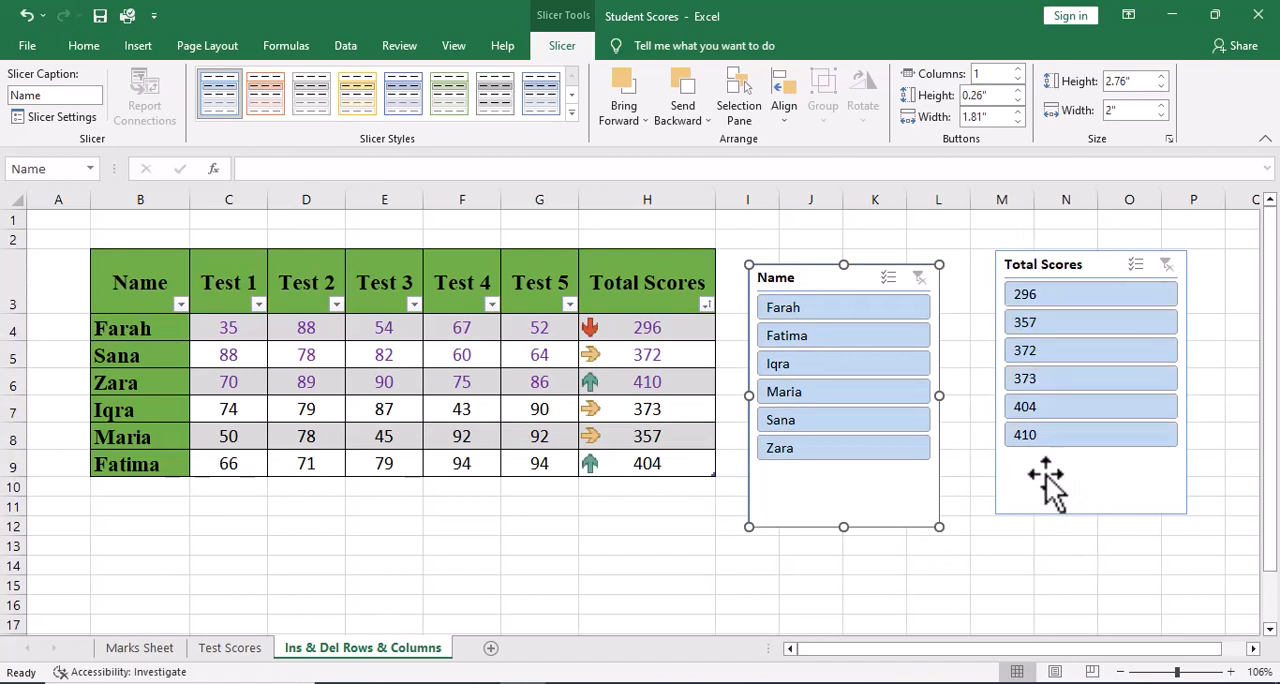
Filter the table to the scores 404 and 410 with the Total Scores slicer, and clear that filter.
click(1065, 407)
ctrl+click(1070, 437)
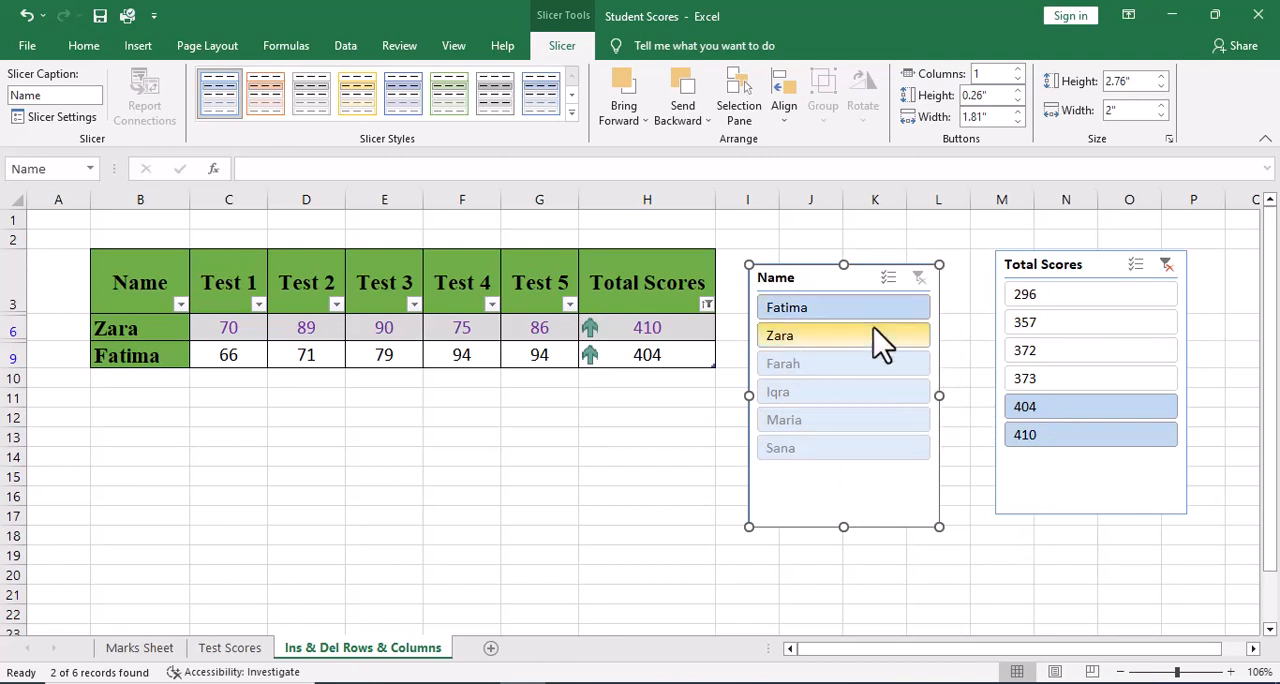
click(1166, 265)
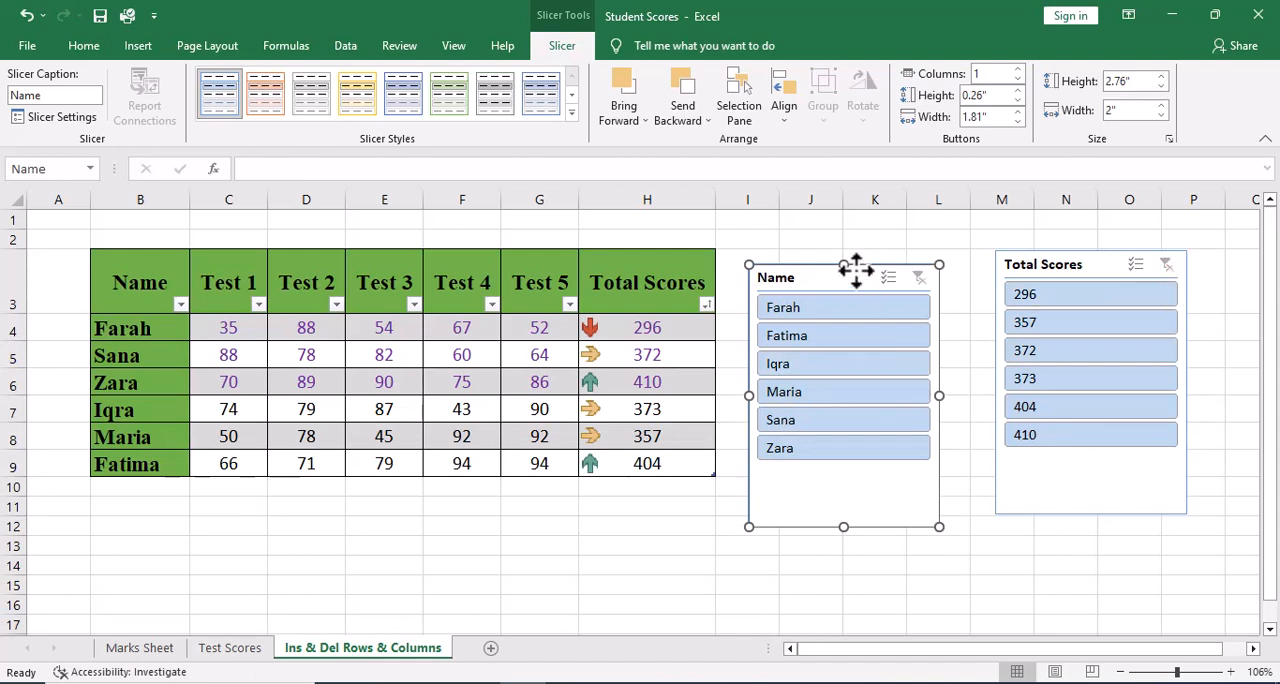
Delete the Name and Total Scores slicers from the sheet.
key(Delete)
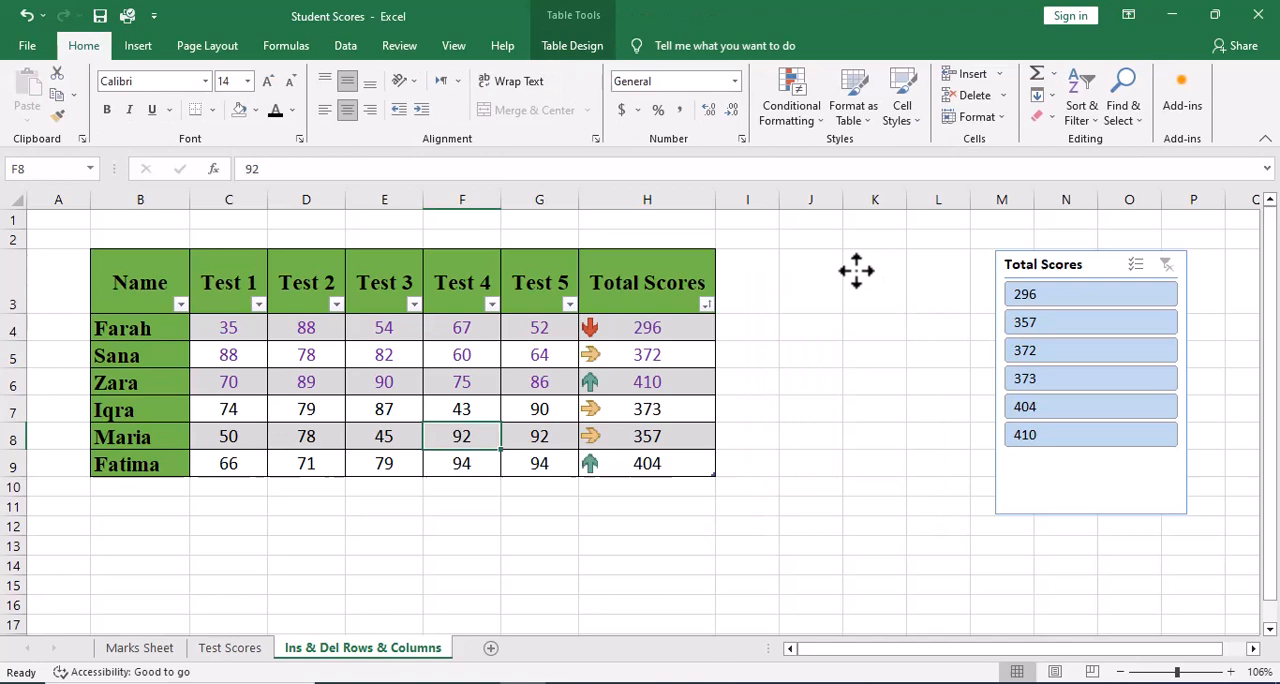
click(1090, 262)
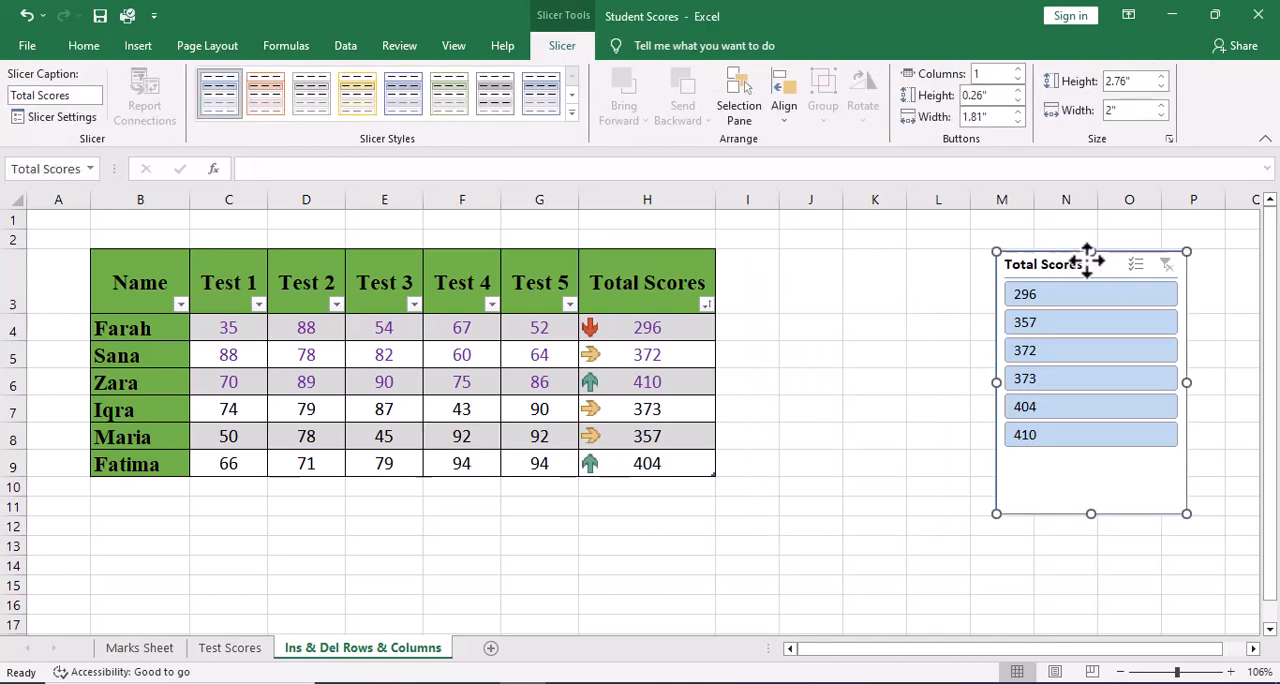
key(Delete)
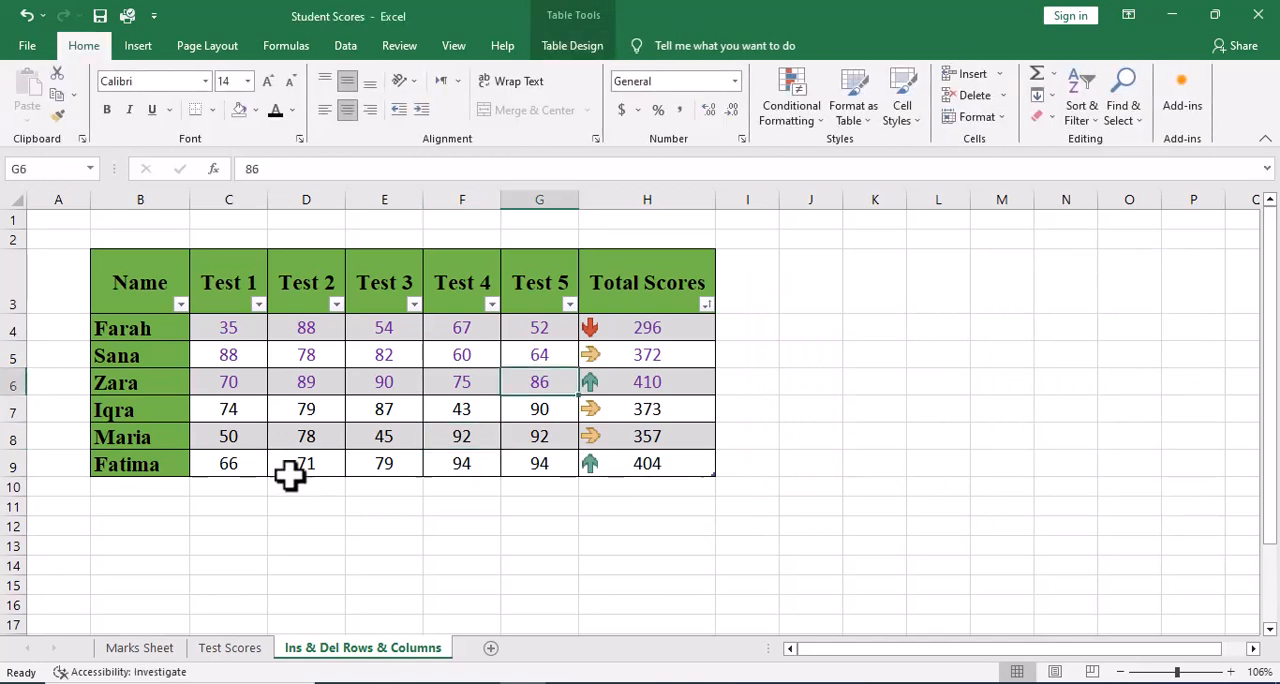
Examine the Custom Sort choices for the table's sort column, Sort On basis and order, and leave without applying a sort.
click(487, 400)
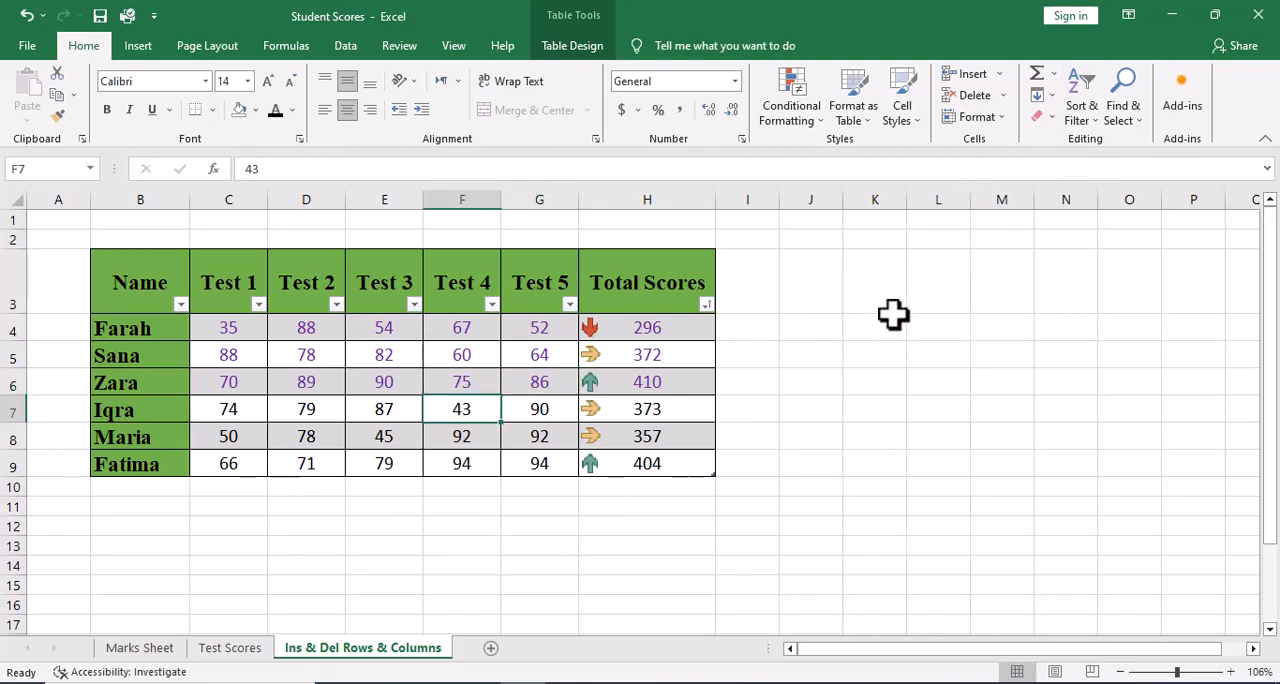
click(1090, 120)
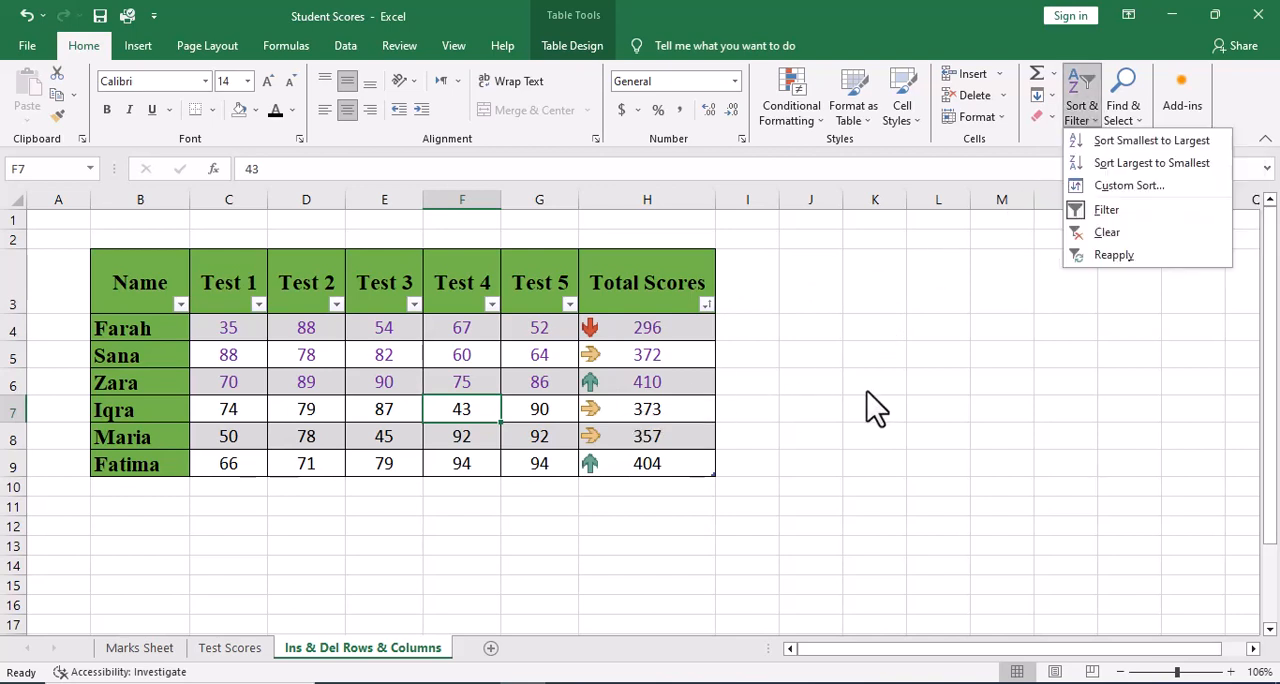
click(1130, 186)
drag(1017, 282, 926, 214)
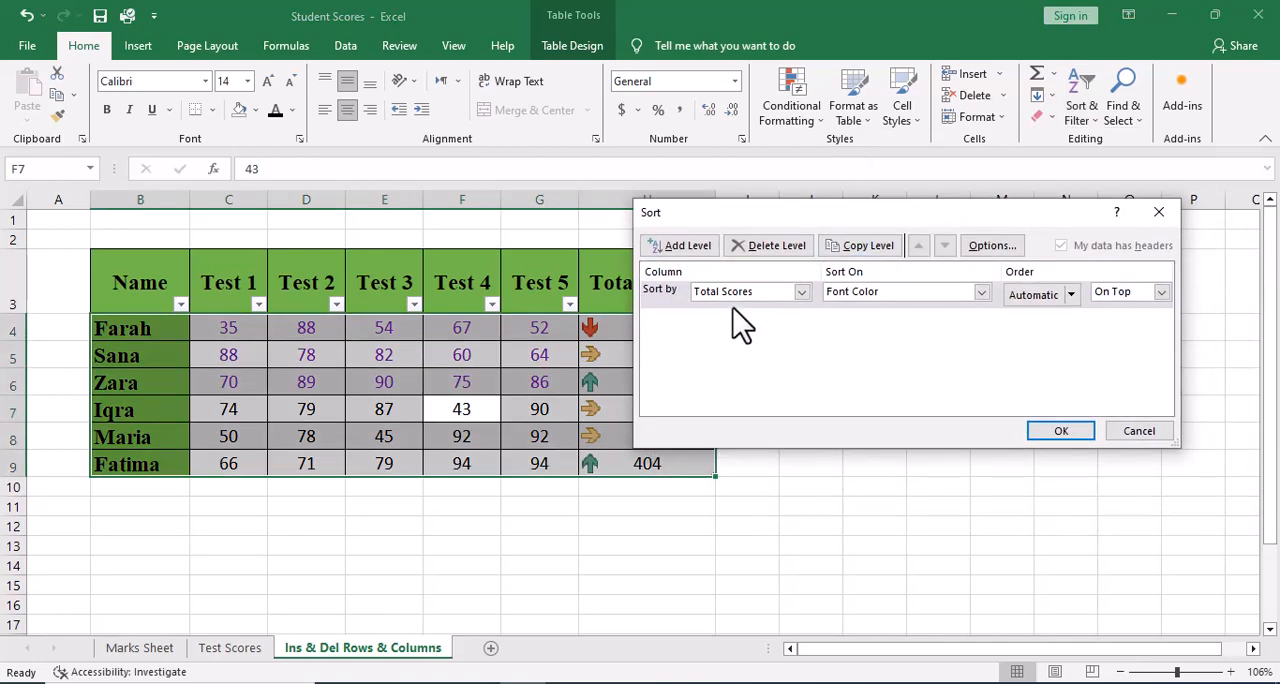
click(800, 292)
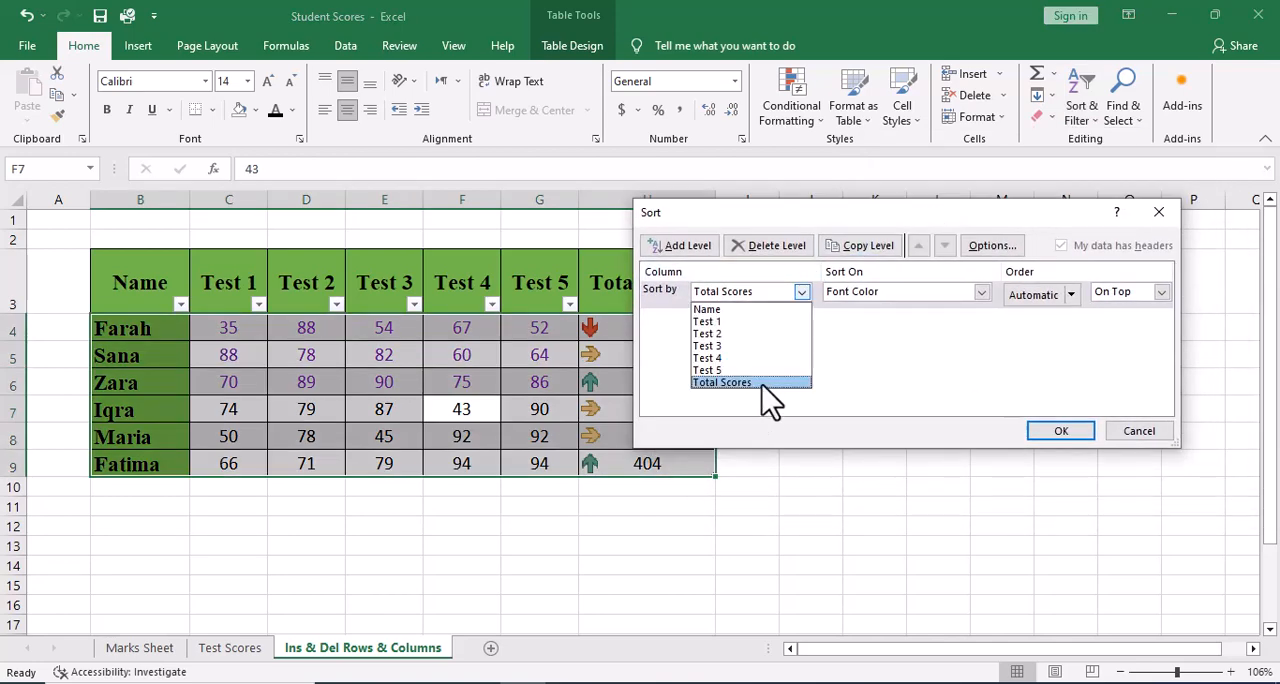
click(760, 380)
click(982, 291)
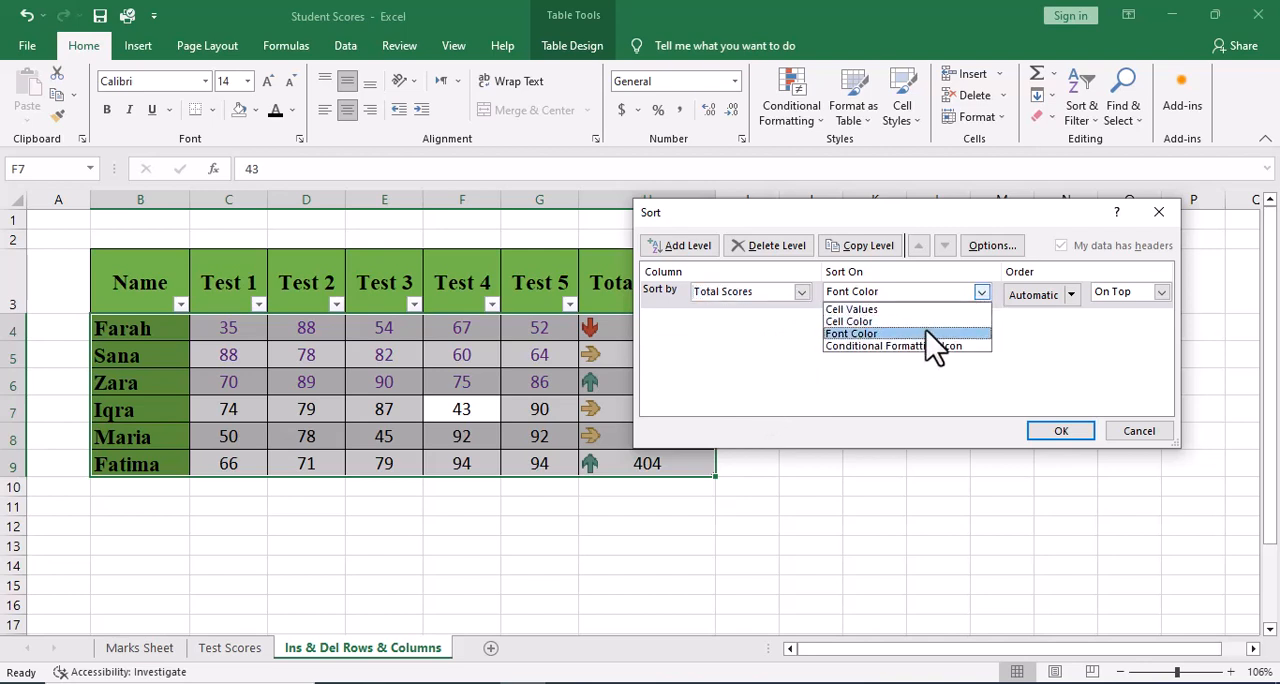
click(1062, 335)
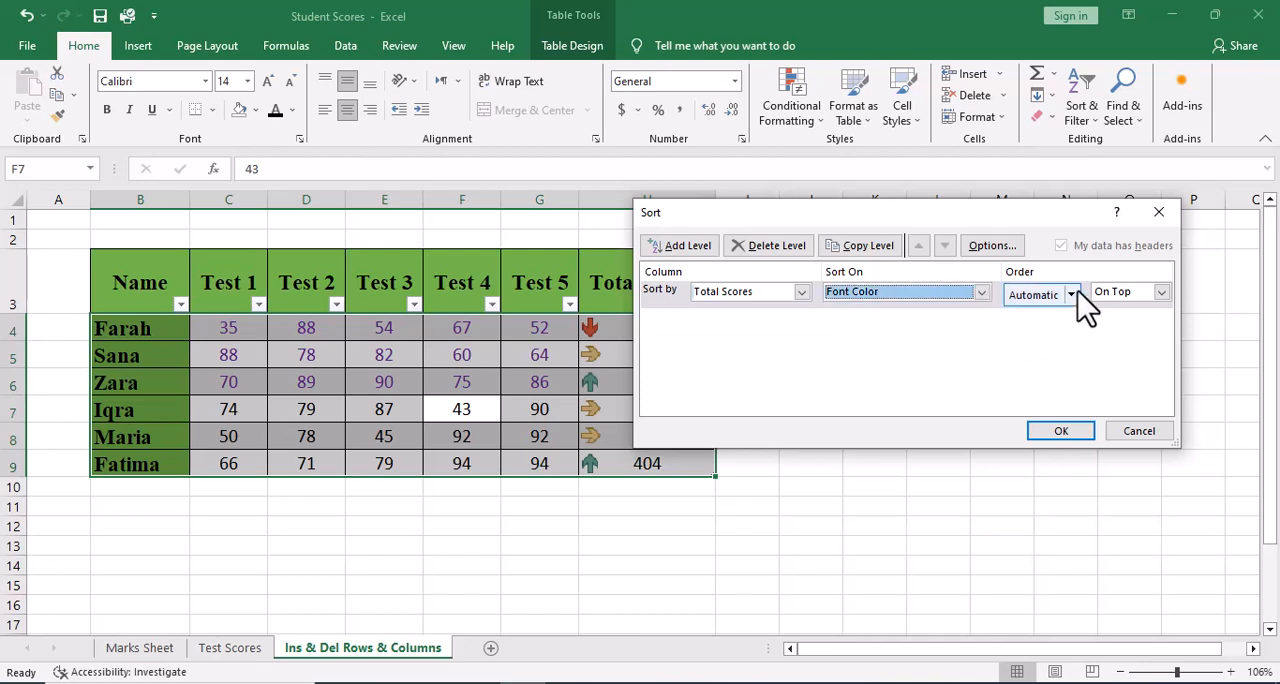
click(1078, 293)
click(1010, 296)
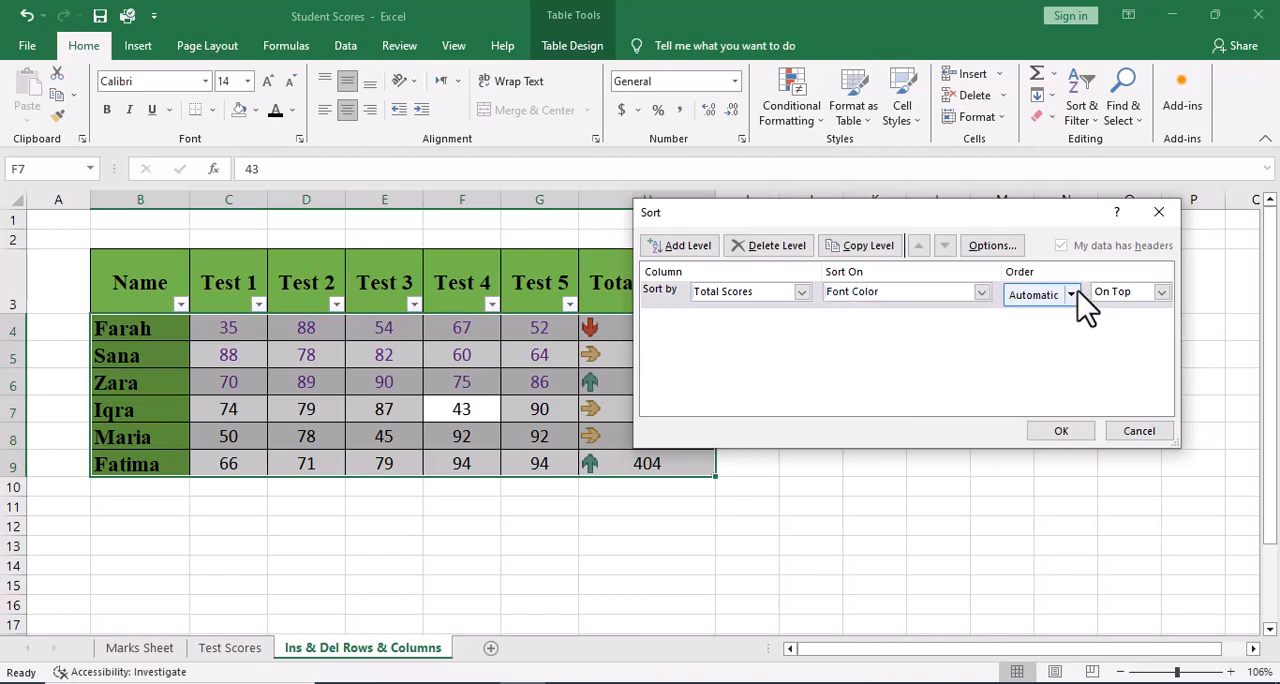
click(1162, 293)
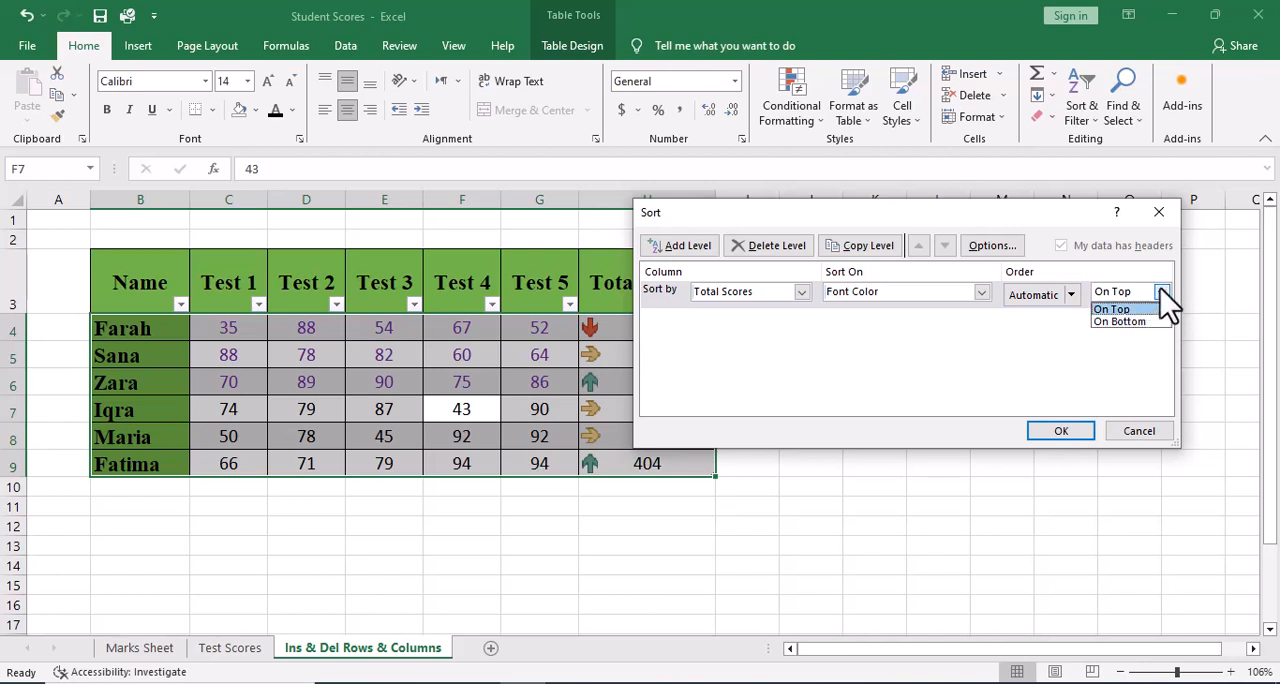
click(1161, 292)
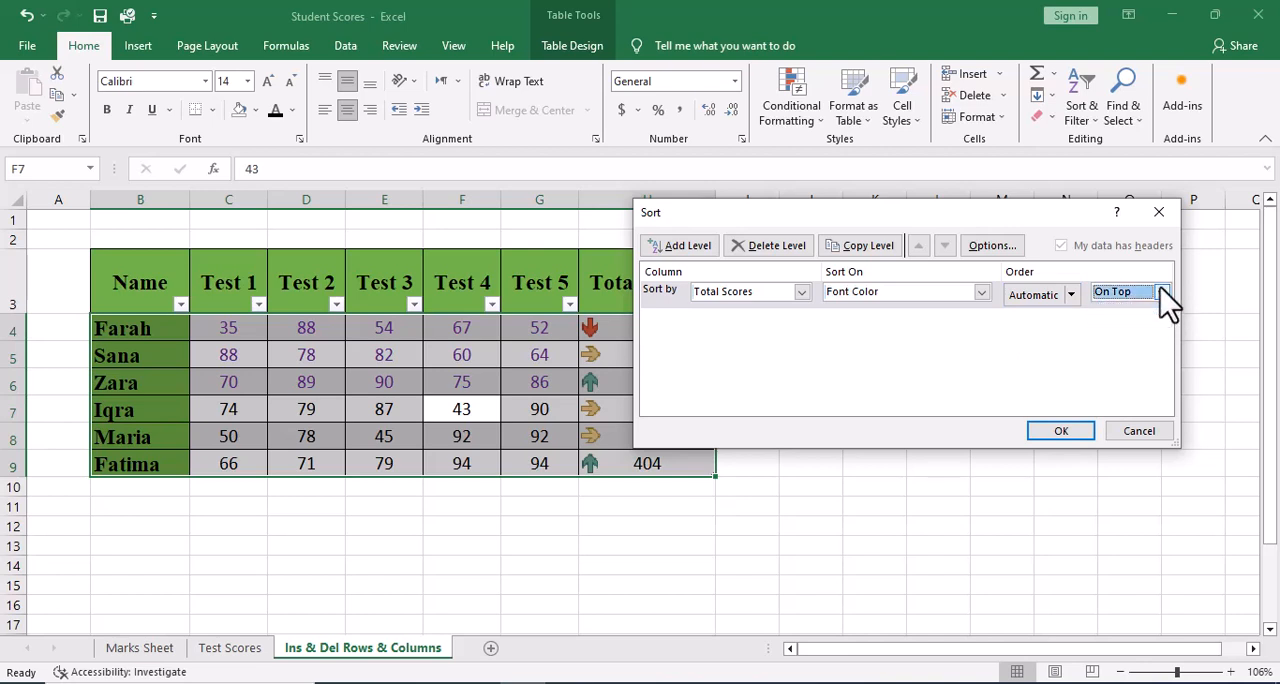
click(1135, 437)
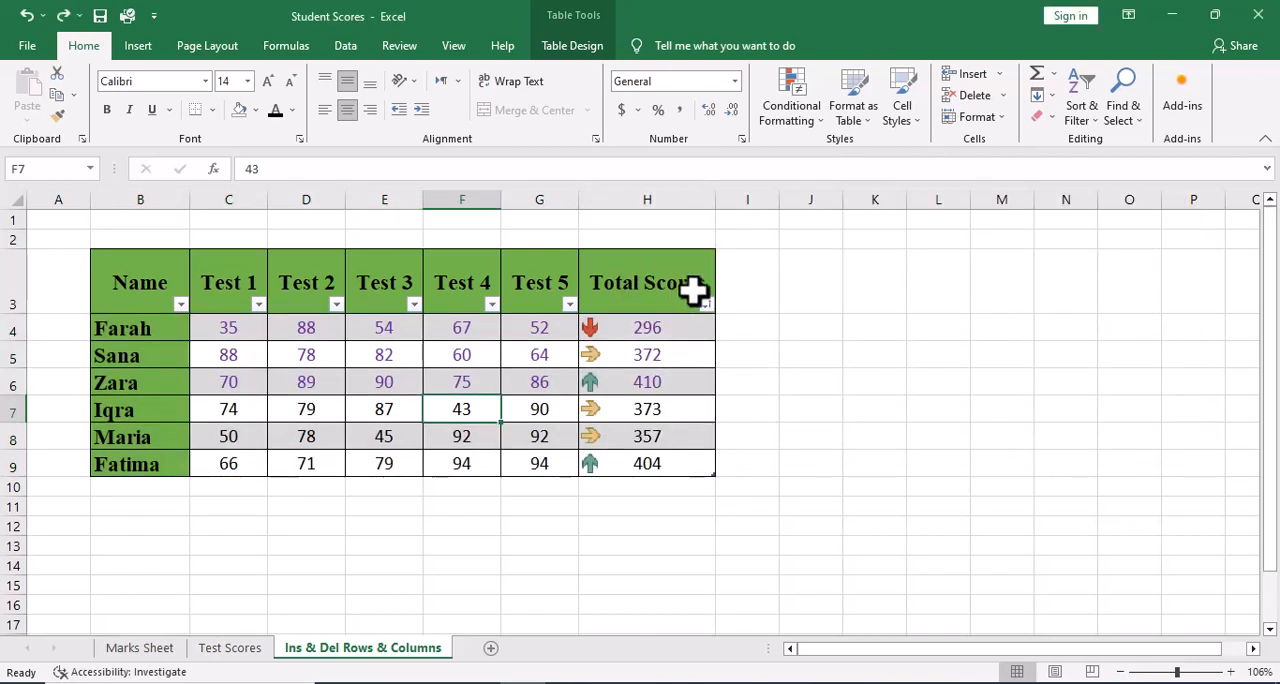
Clear the filter and sort state of the scores table.
click(1081, 110)
click(745, 373)
click(1085, 118)
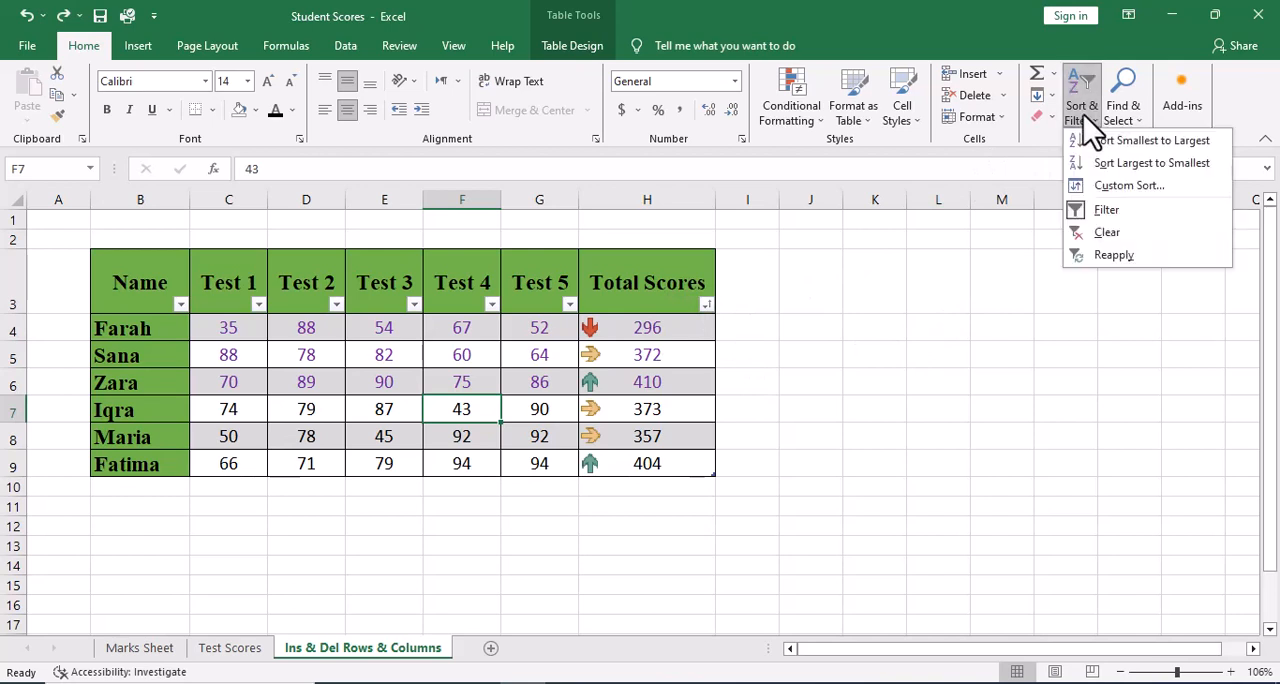
click(1104, 240)
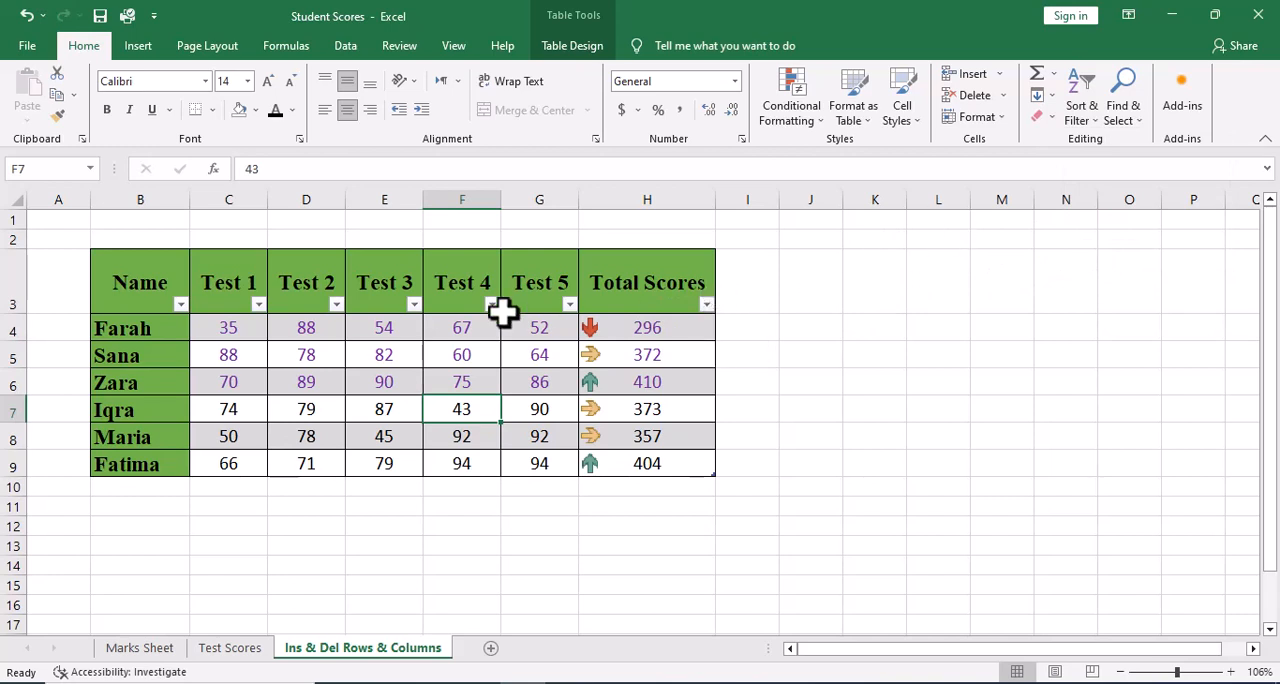
Turn off Filter for the table to remove the filter arrows from its header row.
click(1088, 115)
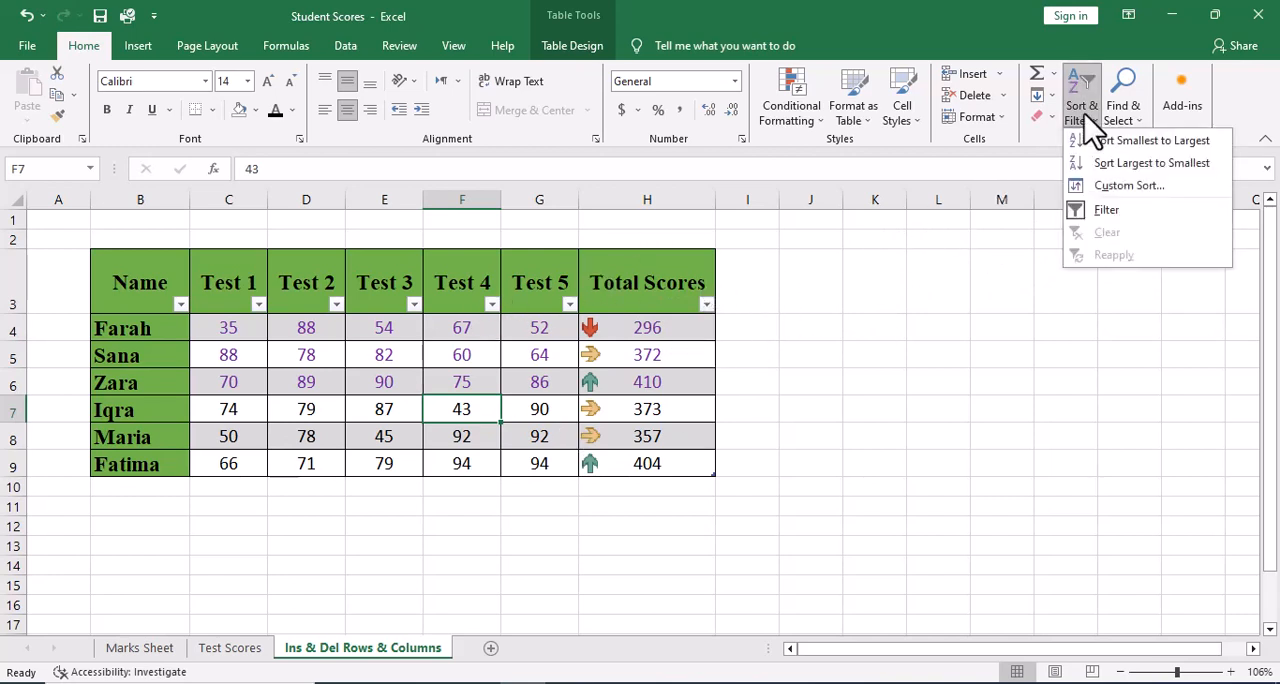
click(1120, 214)
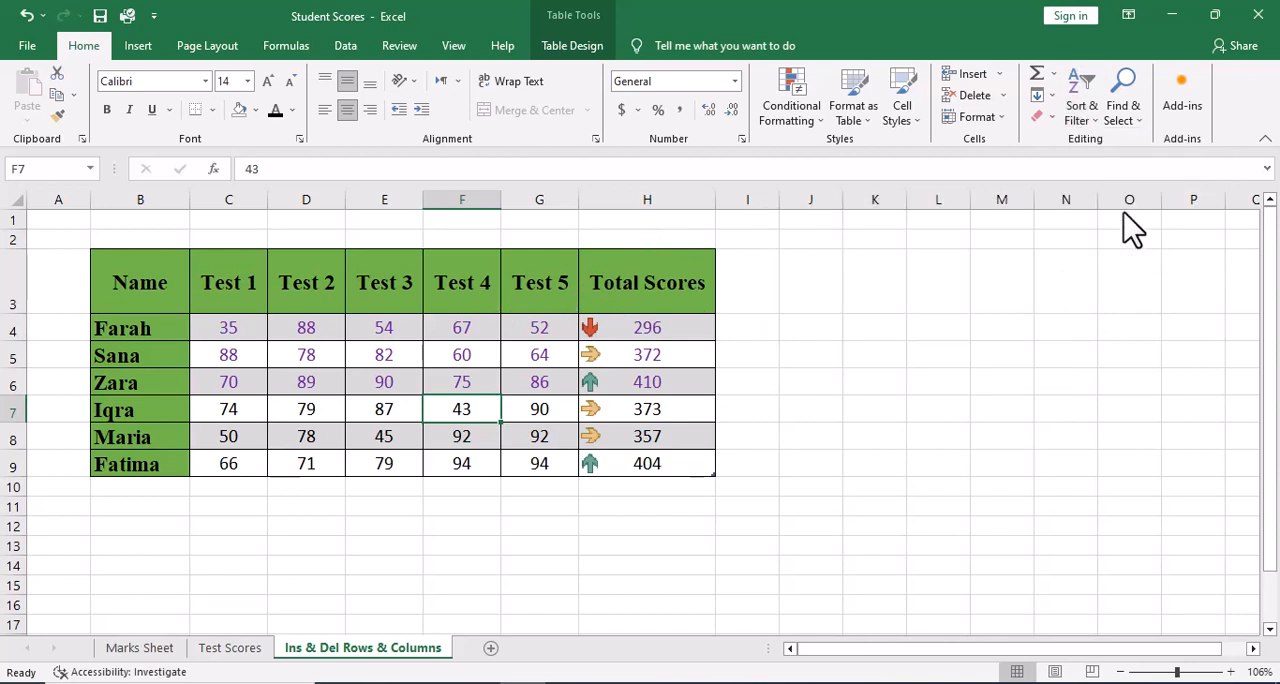
click(552, 326)
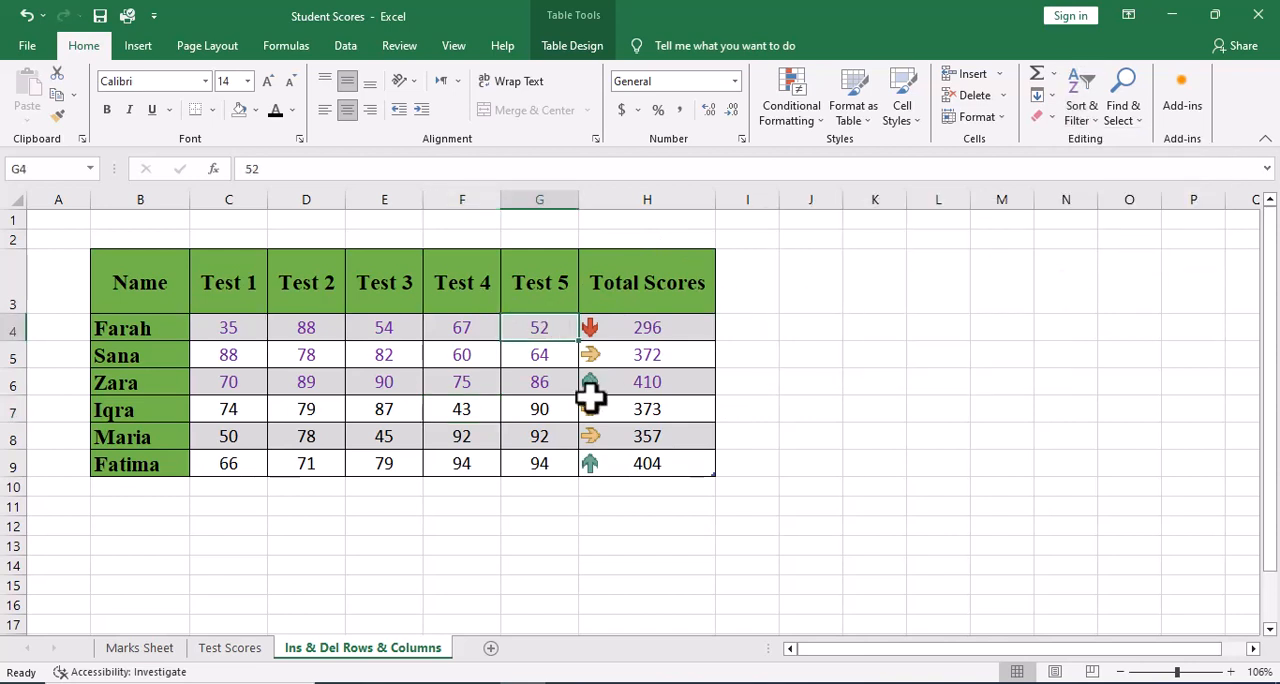